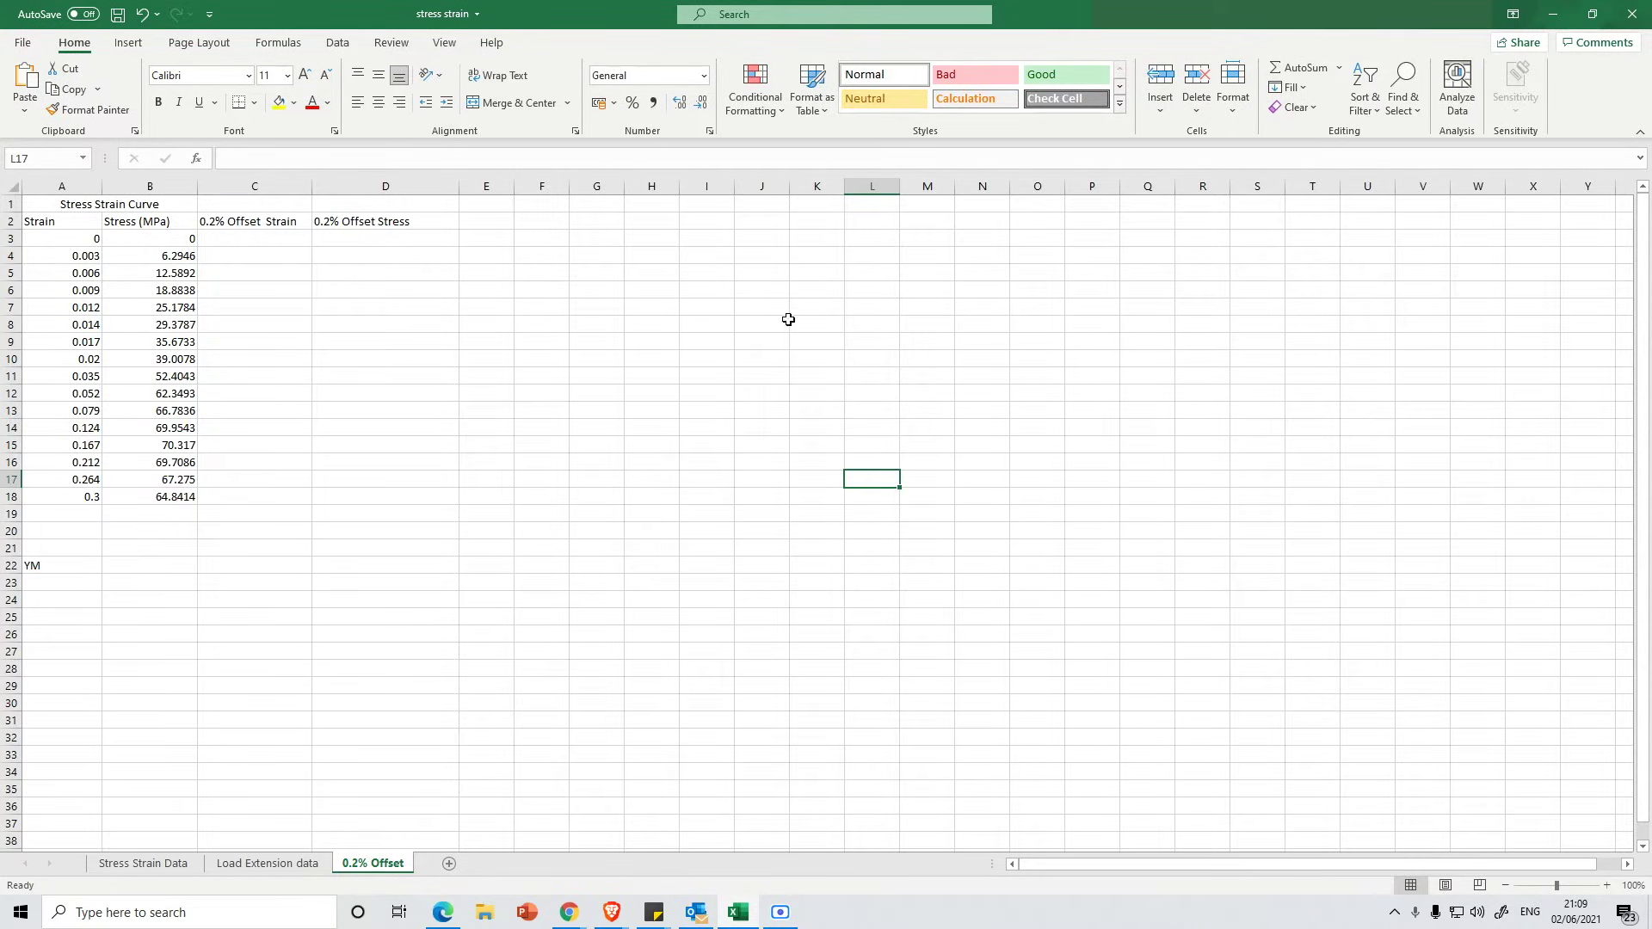
Switch to the Insert ribbon to reach its chart options
{"action": "left_click", "coordinate": [129, 43]}
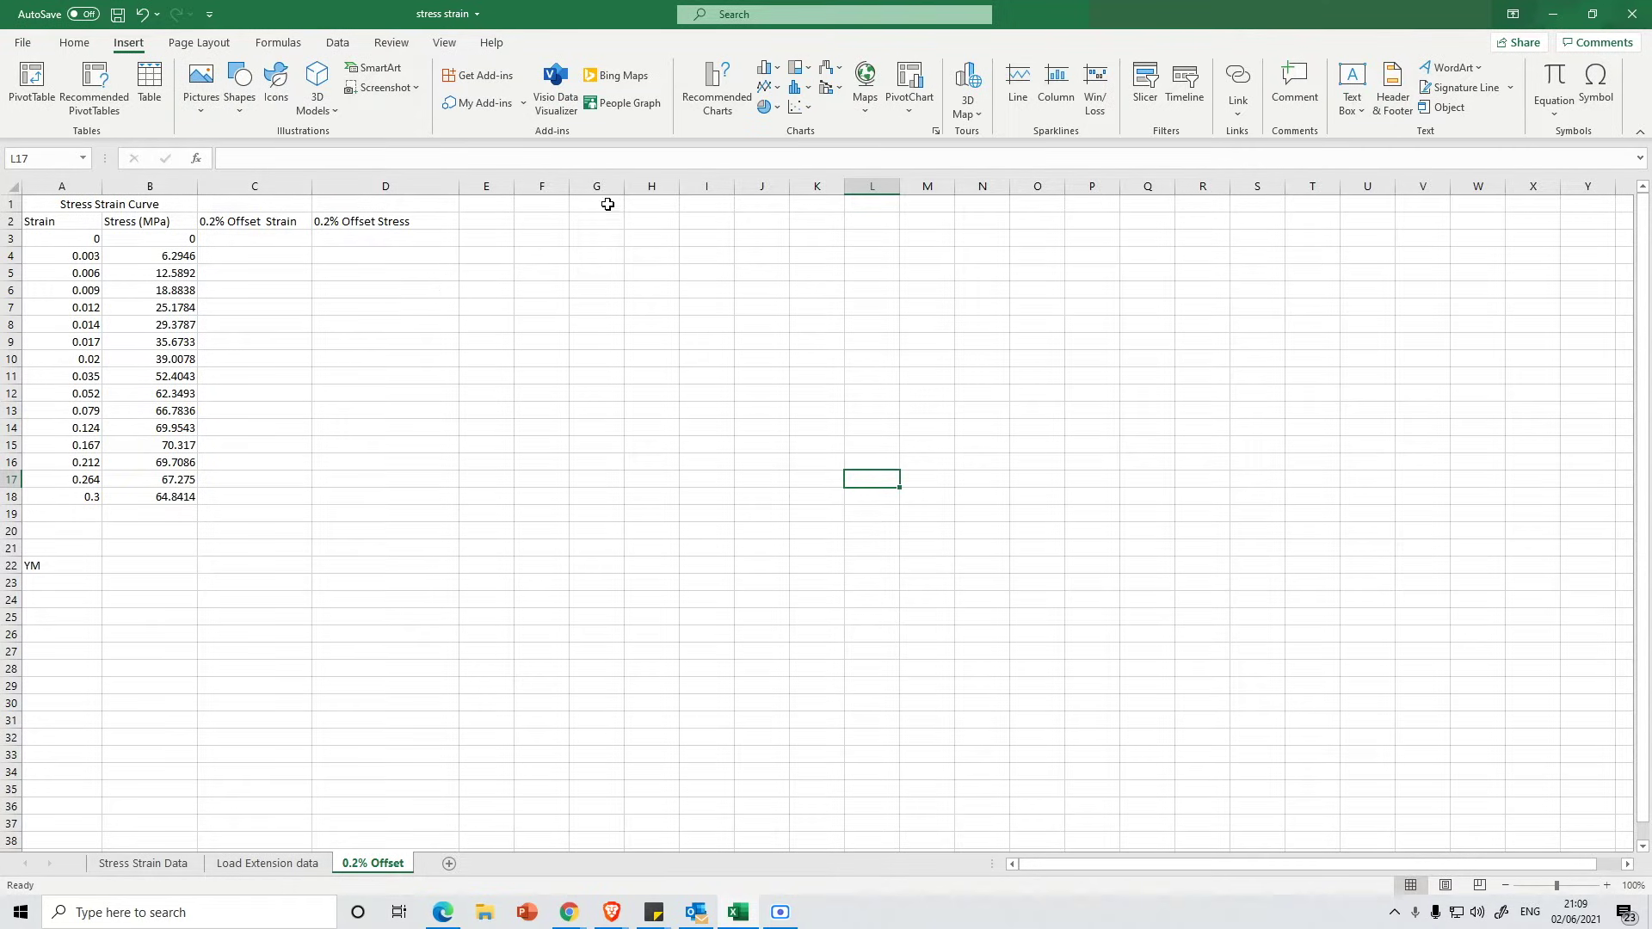
Insert an empty Scatter with Smooth Lines chart and bring up its data source settings
{"action": "left_click", "coordinate": [806, 108]}
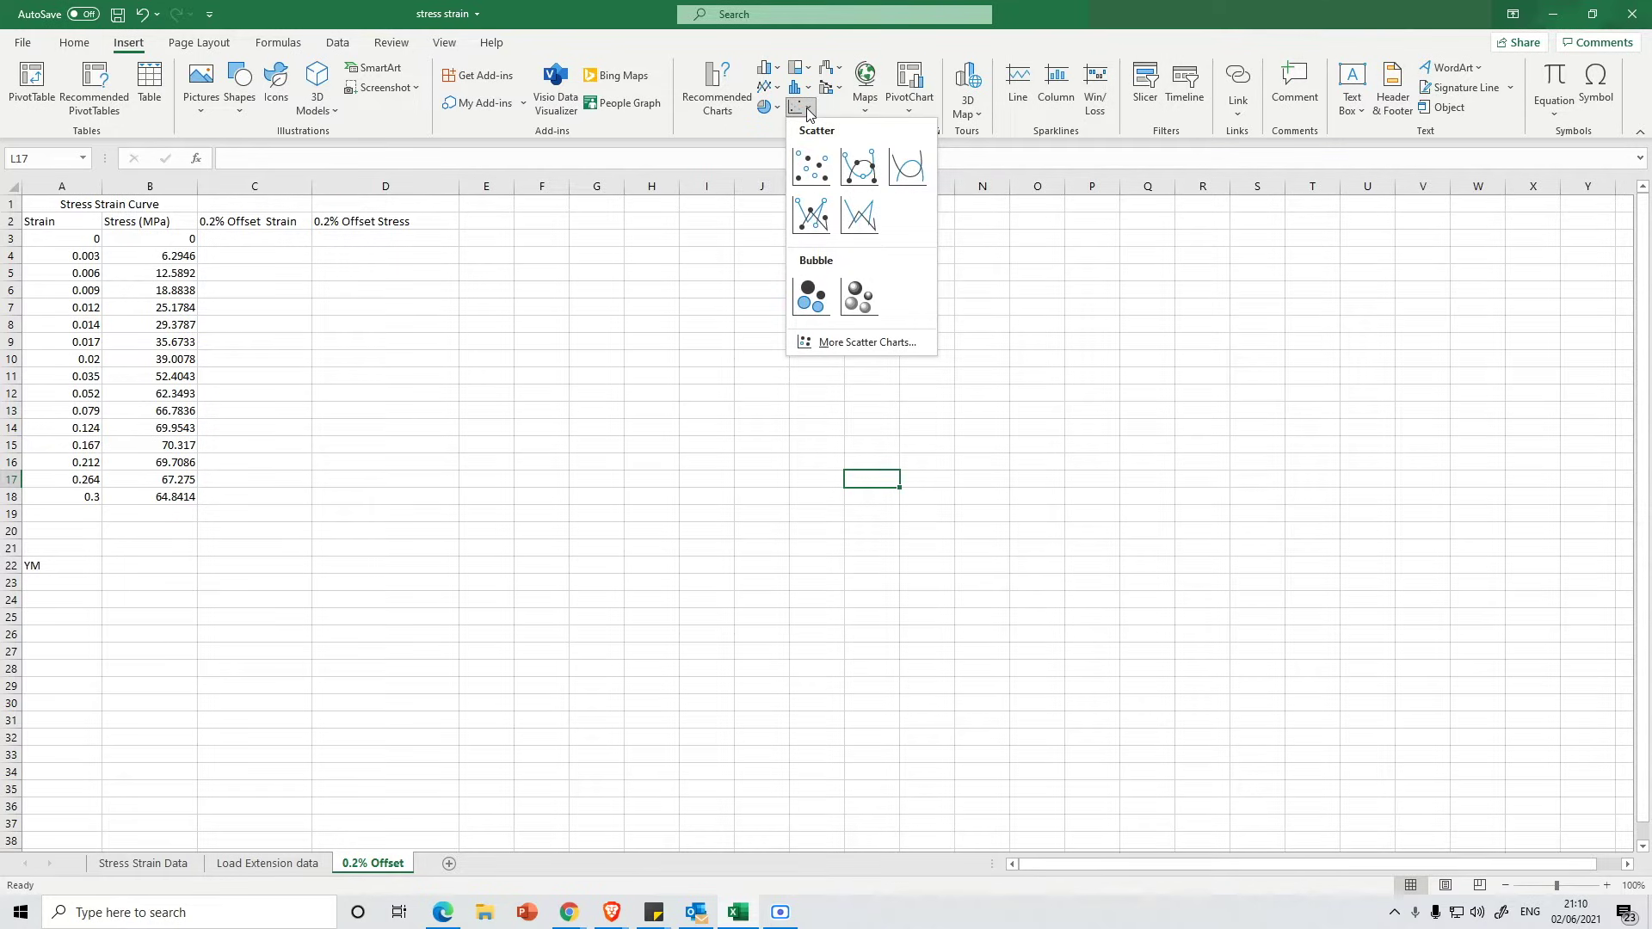
{"action": "left_click", "coordinate": [903, 172]}
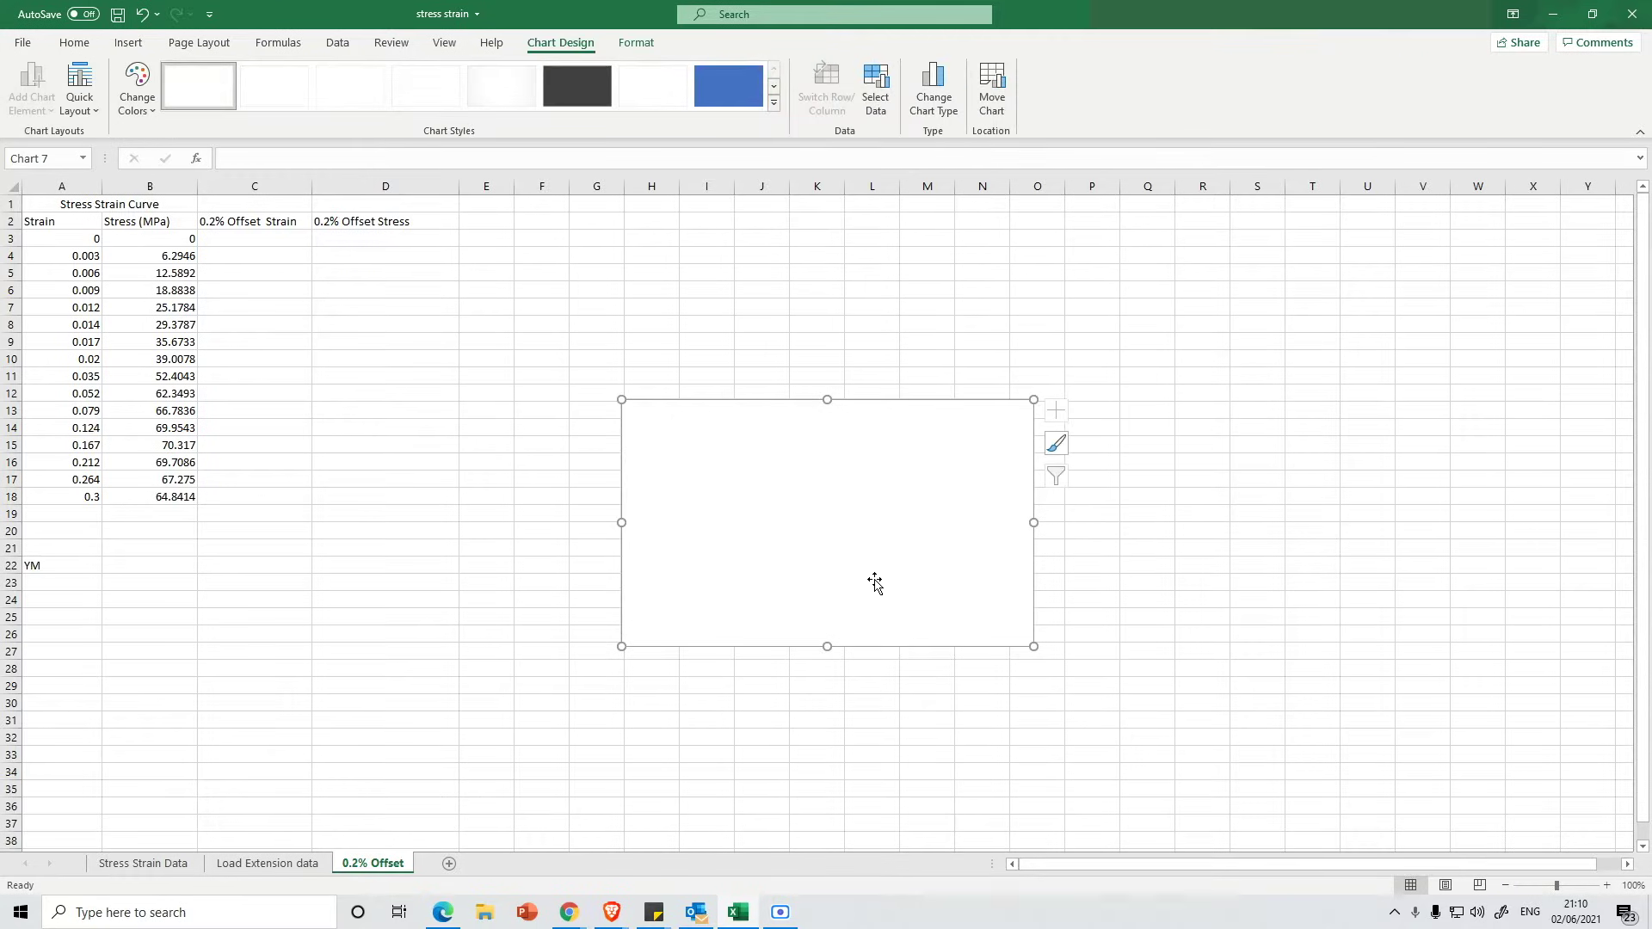
{"action": "right_click", "coordinate": [847, 508]}
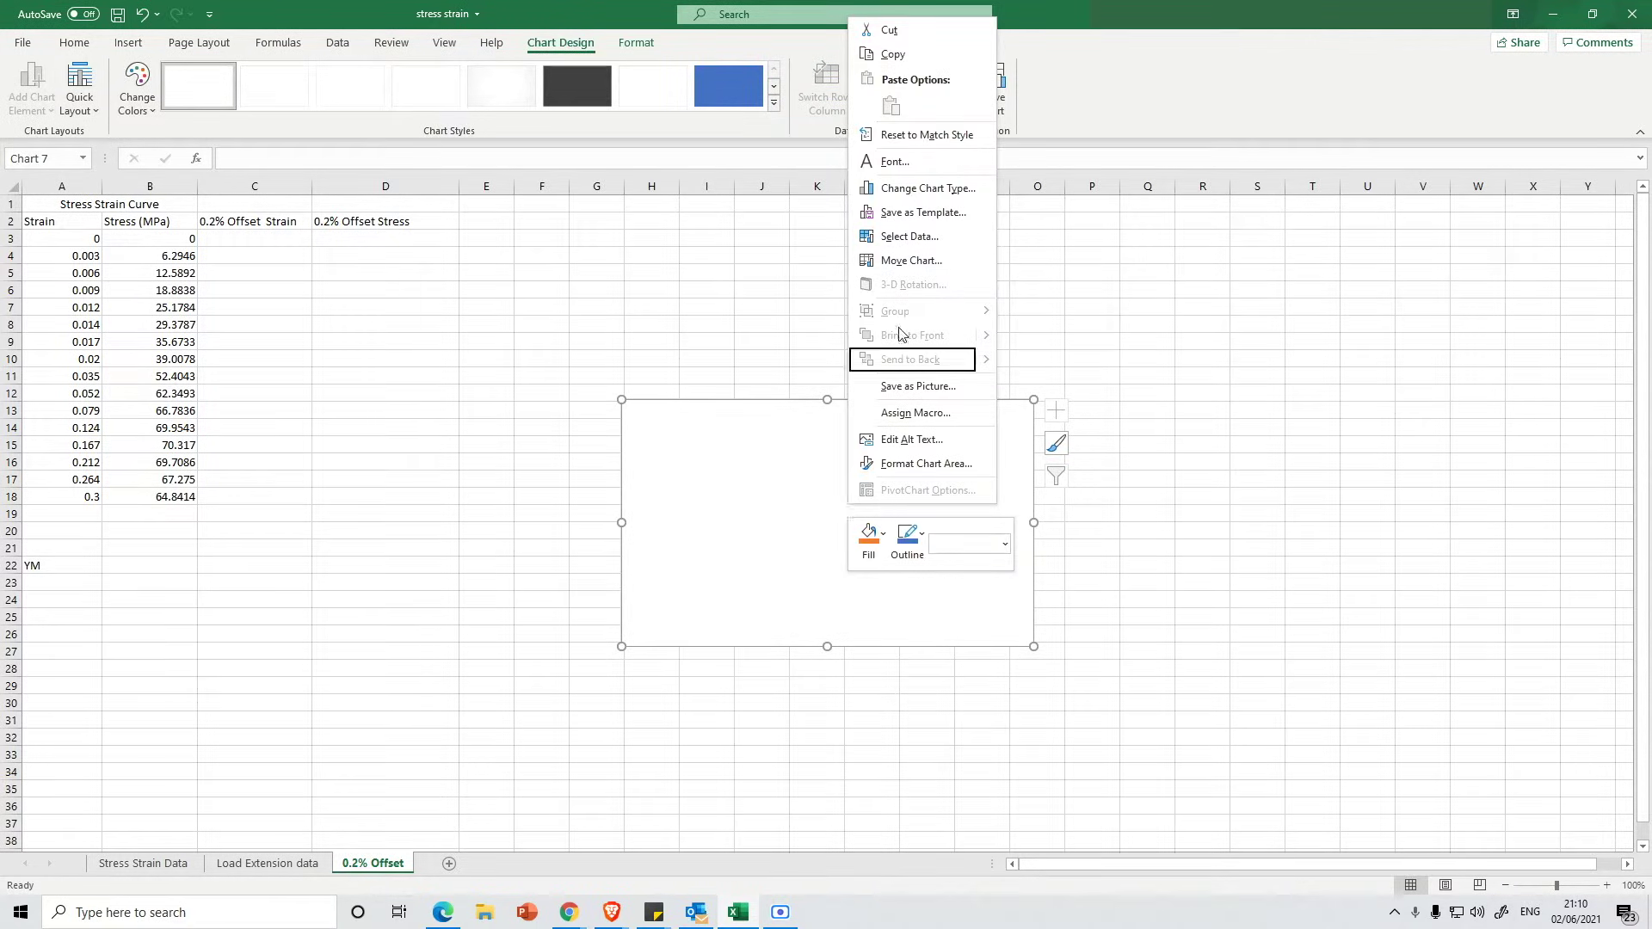
{"action": "left_click", "coordinate": [903, 236]}
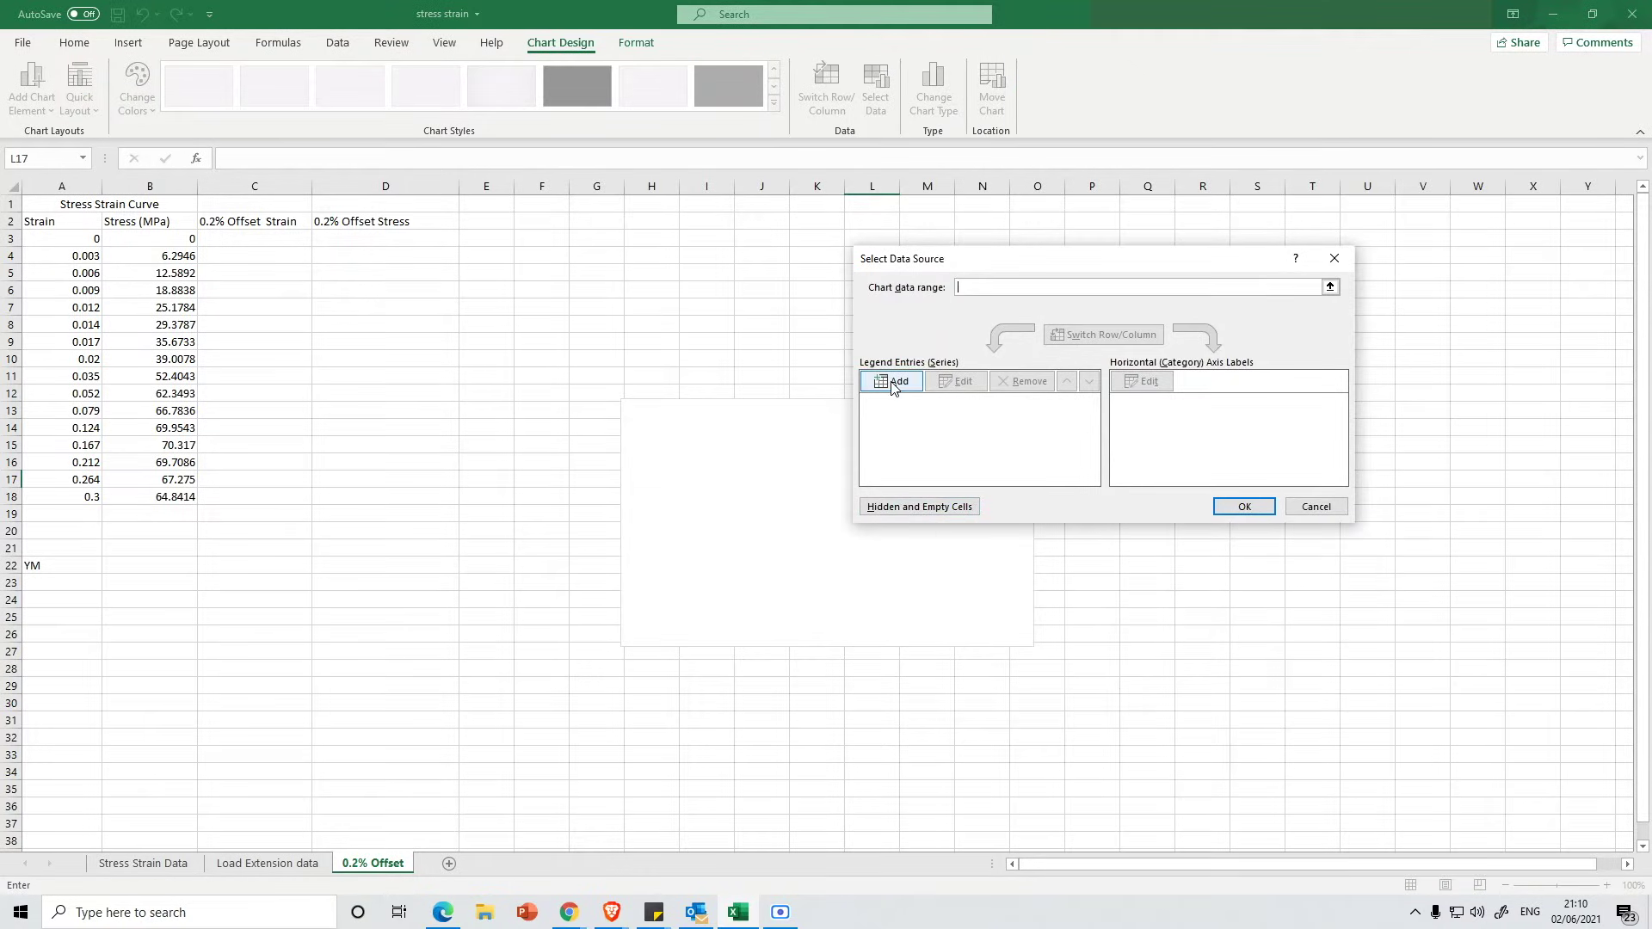
Add a series named from the A1 title 'Stress Strain Curve' with X values A3:A18
{"action": "left_click", "coordinate": [892, 383]}
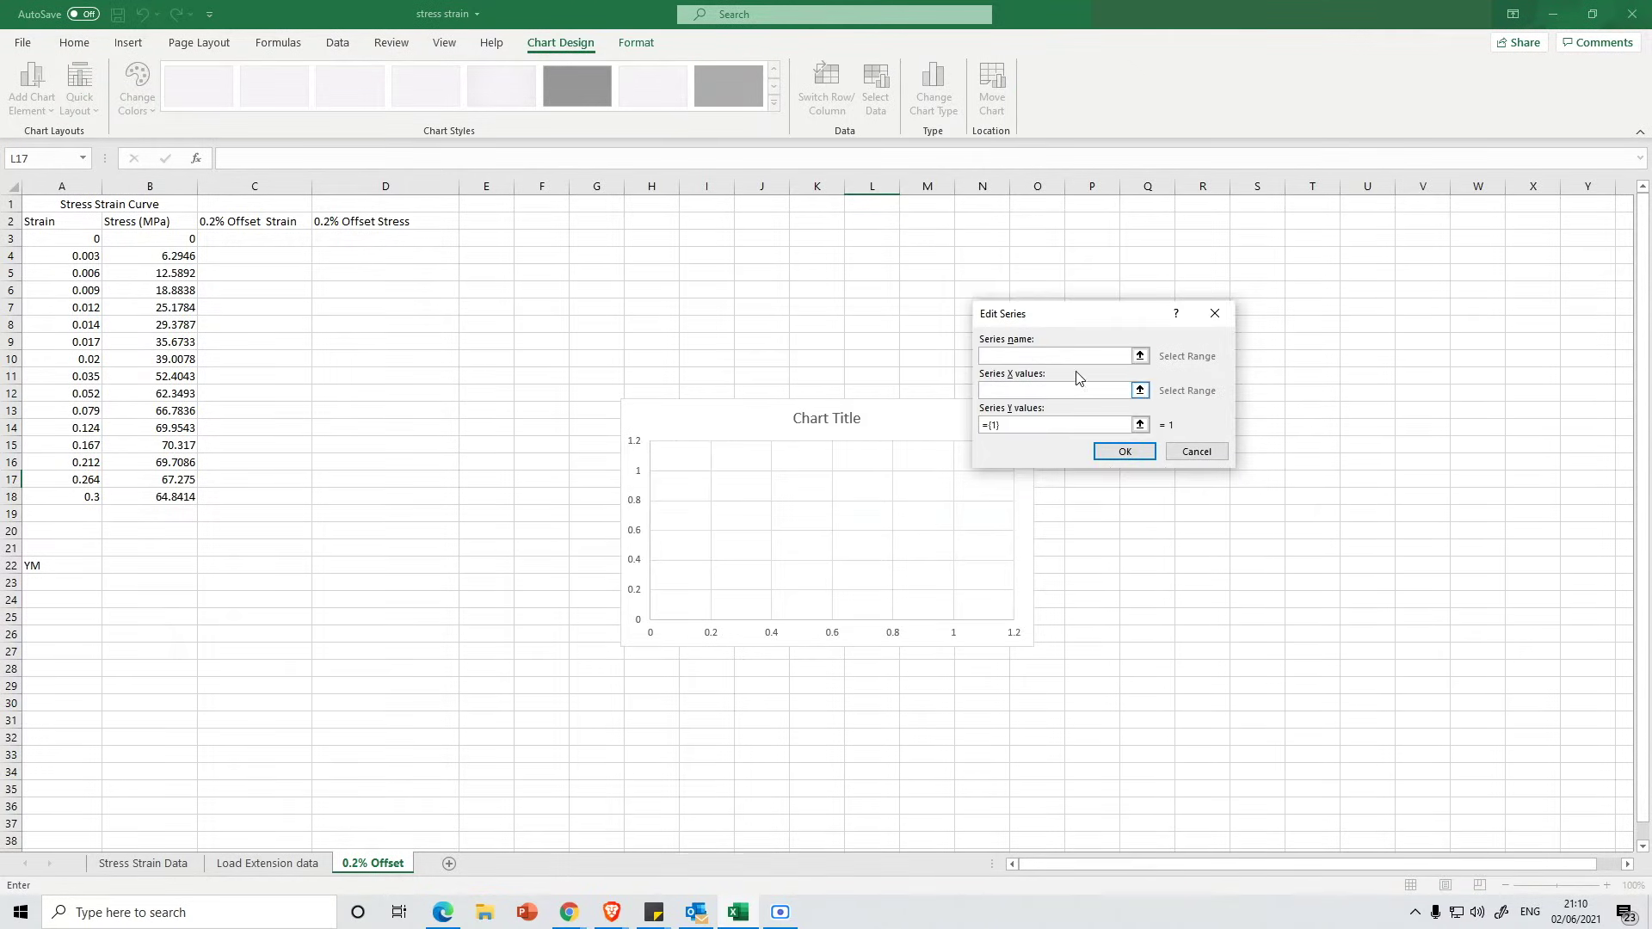
{"action": "left_click", "coordinate": [1137, 356]}
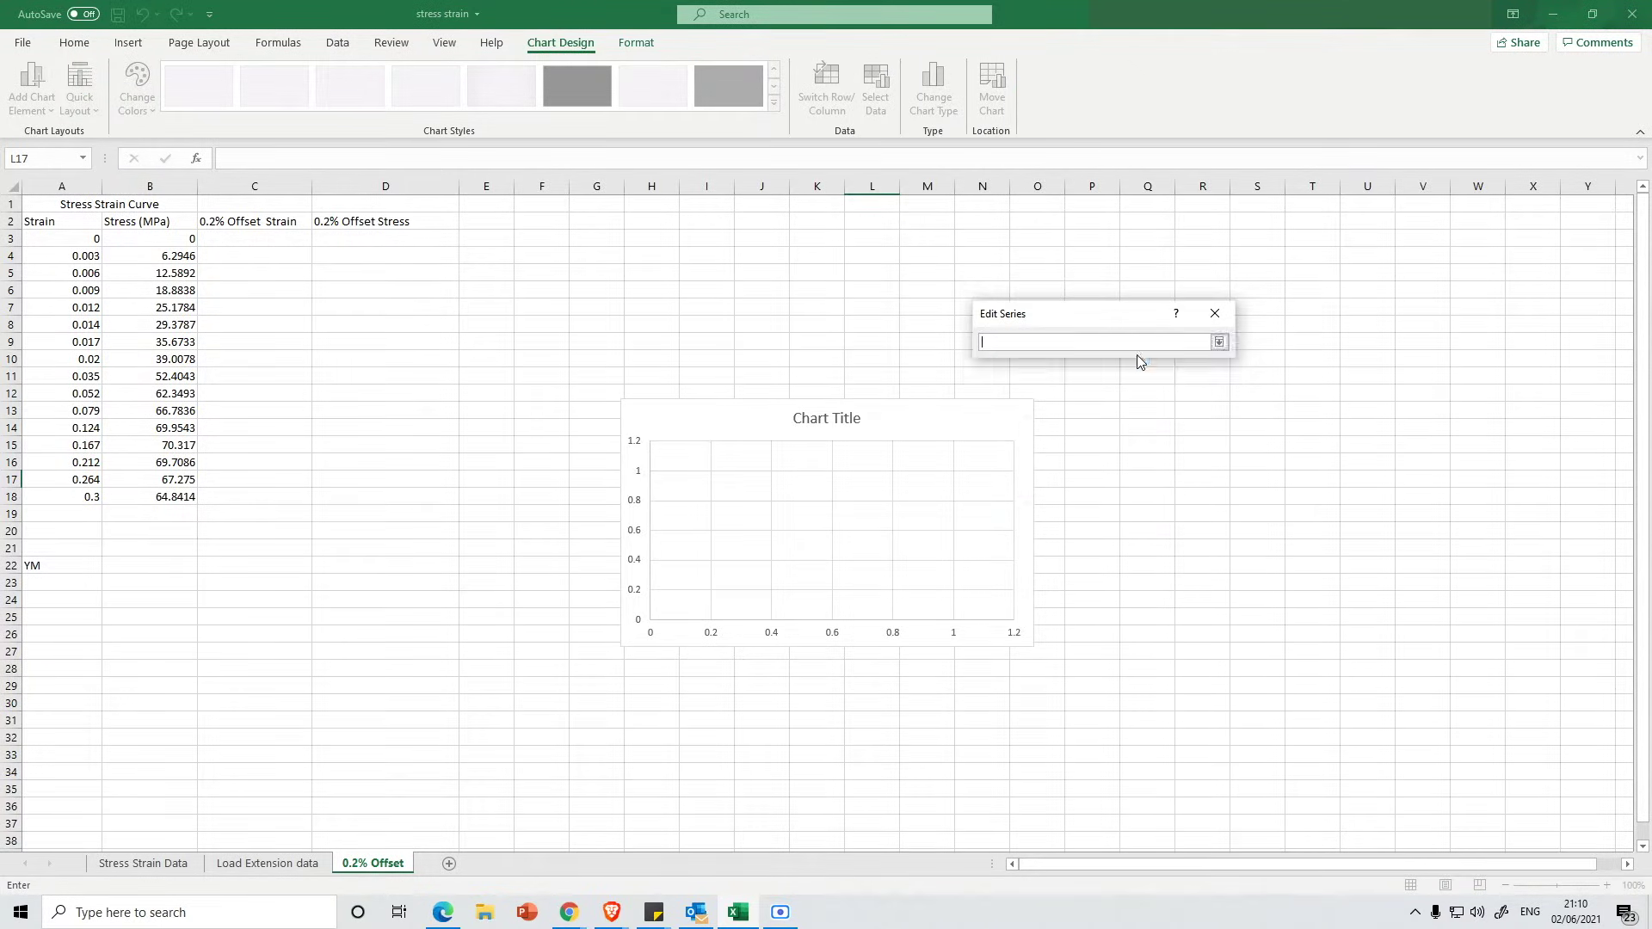
{"action": "left_click", "coordinate": [133, 203]}
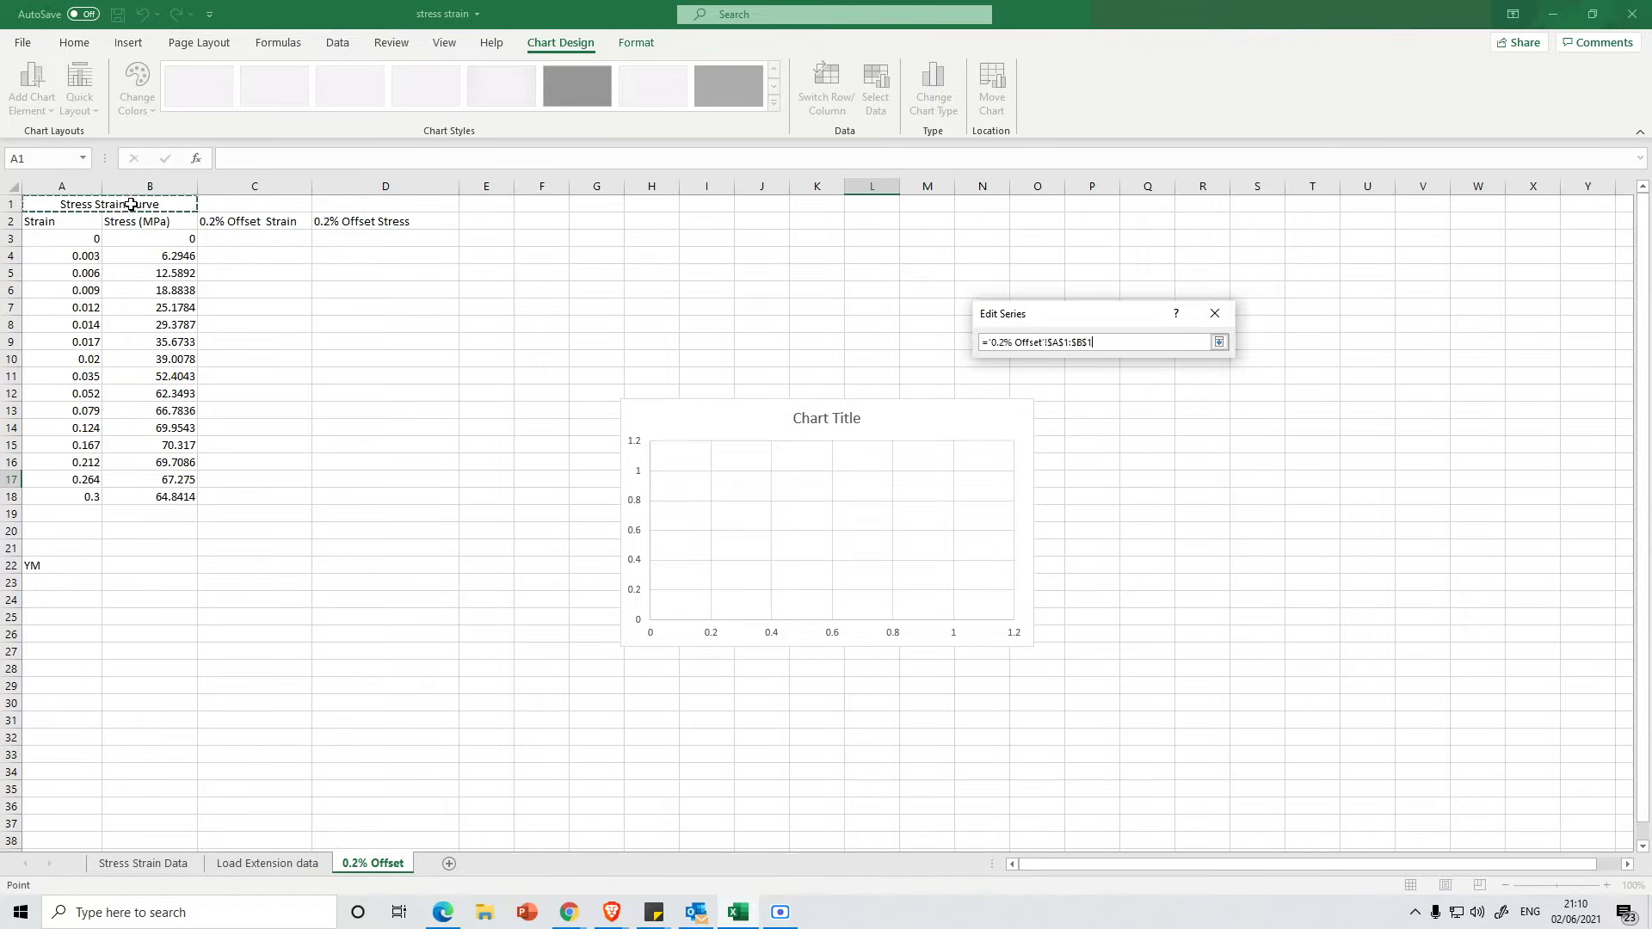
{"action": "left_click", "coordinate": [1219, 342]}
{"action": "left_click", "coordinate": [1139, 391]}
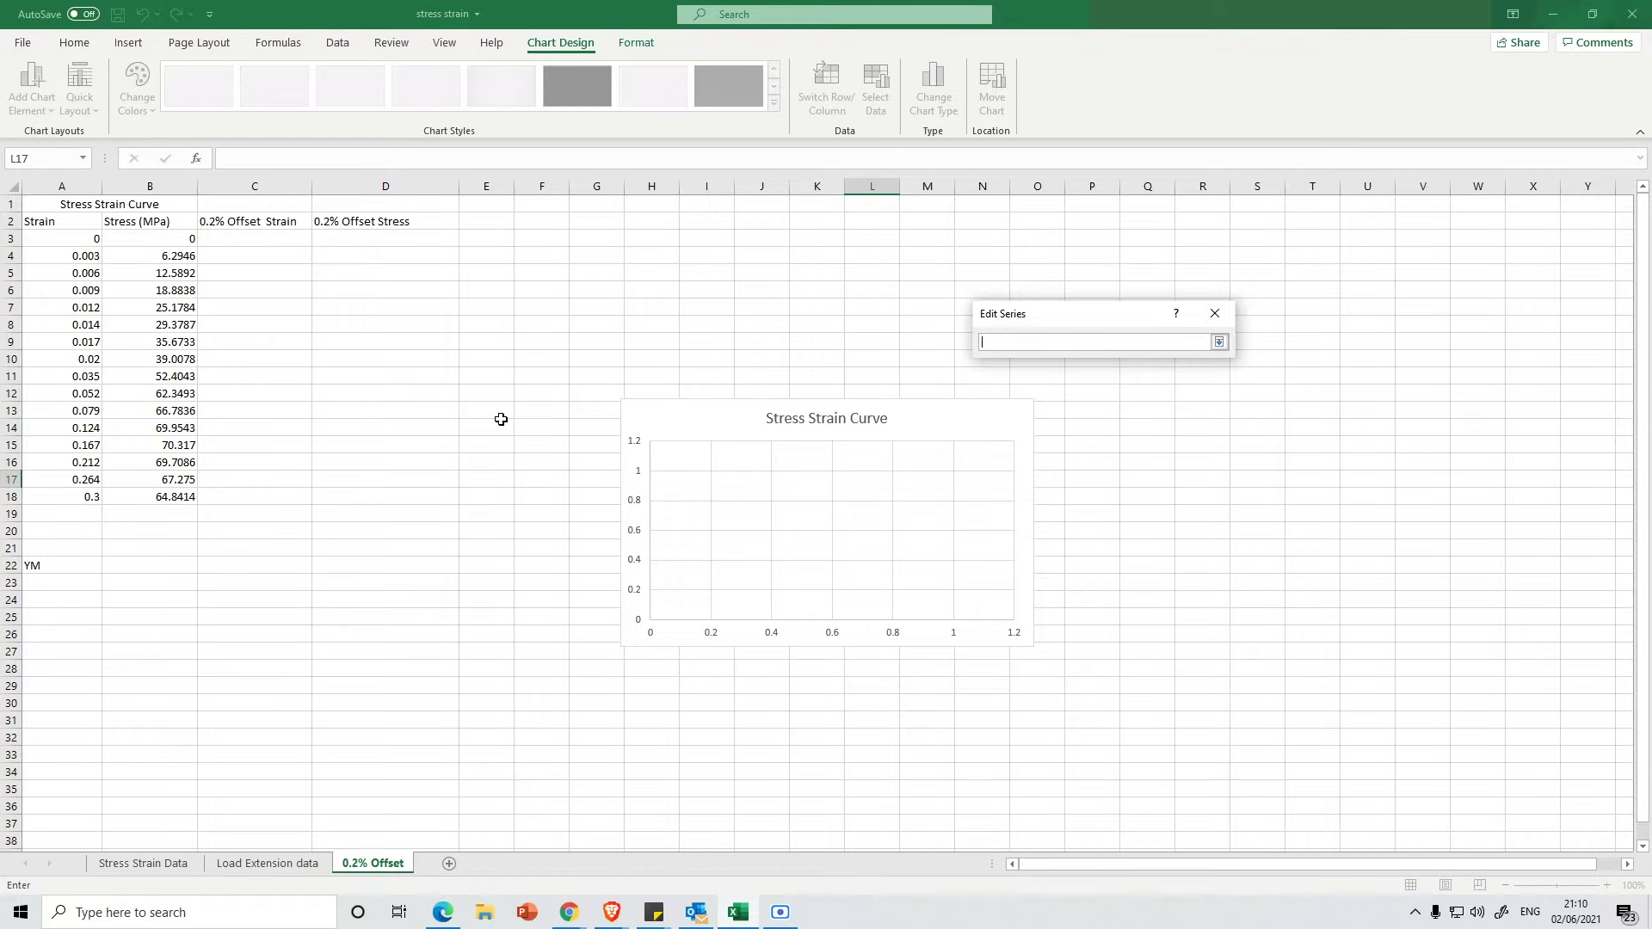
{"action": "left_click_drag", "start_coordinate": [76, 241], "coordinate": [79, 498]}
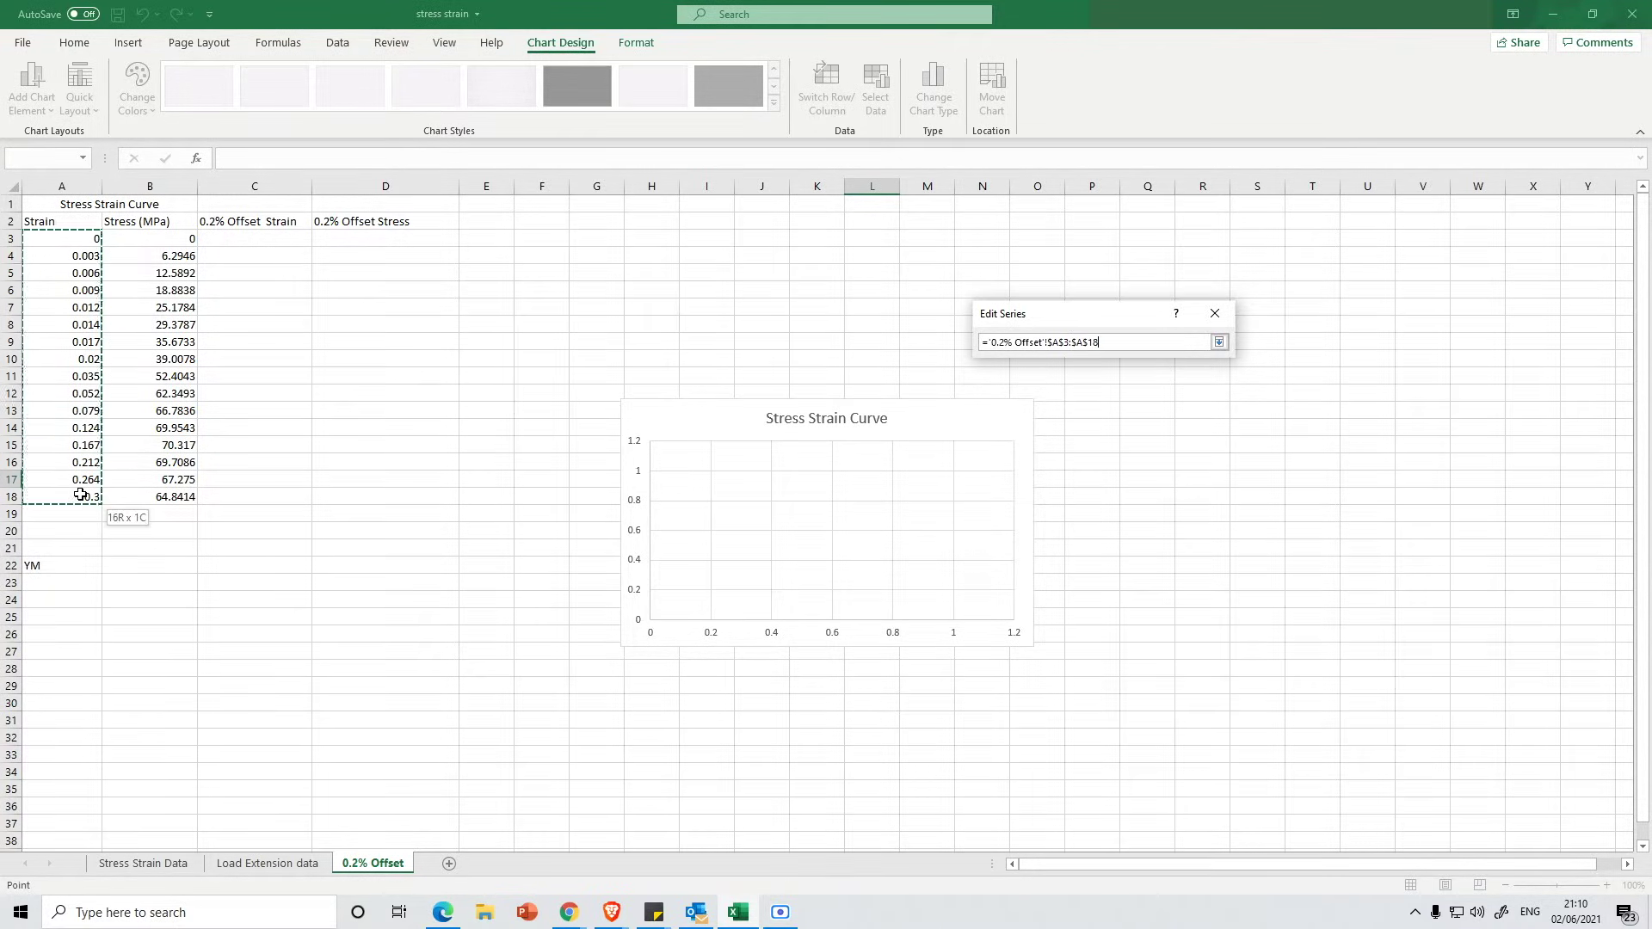
{"action": "left_click", "coordinate": [1220, 341]}
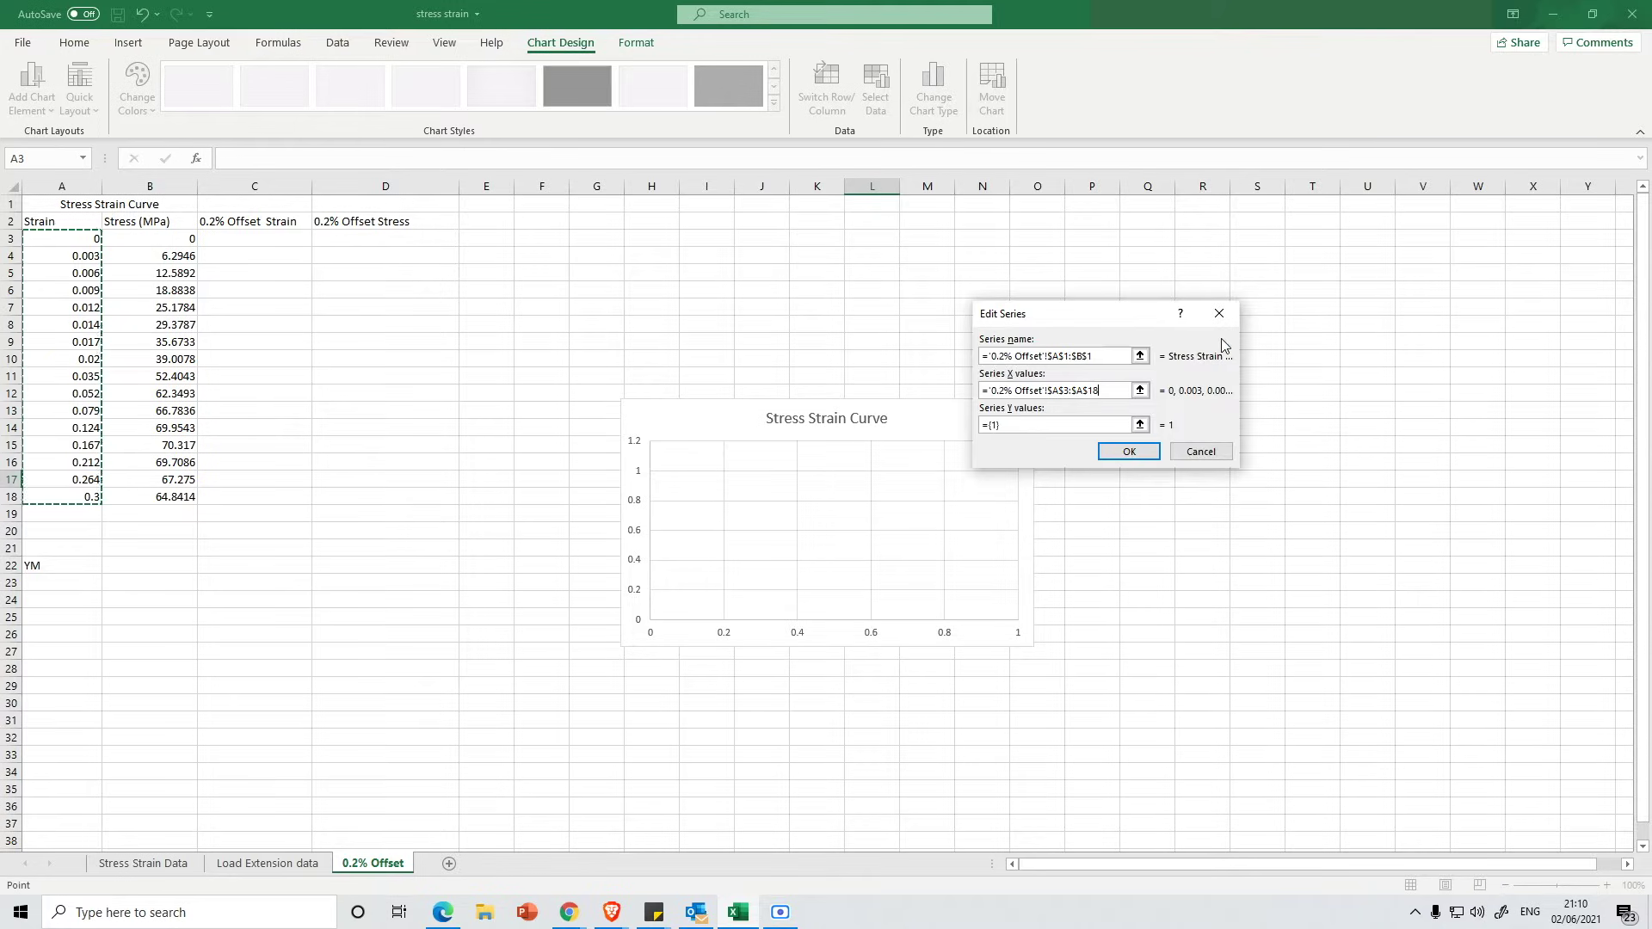
Set the series Y values to B3:B18 and confirm the chart's data
{"action": "left_click", "coordinate": [1140, 425]}
{"action": "left_click", "coordinate": [178, 239]}
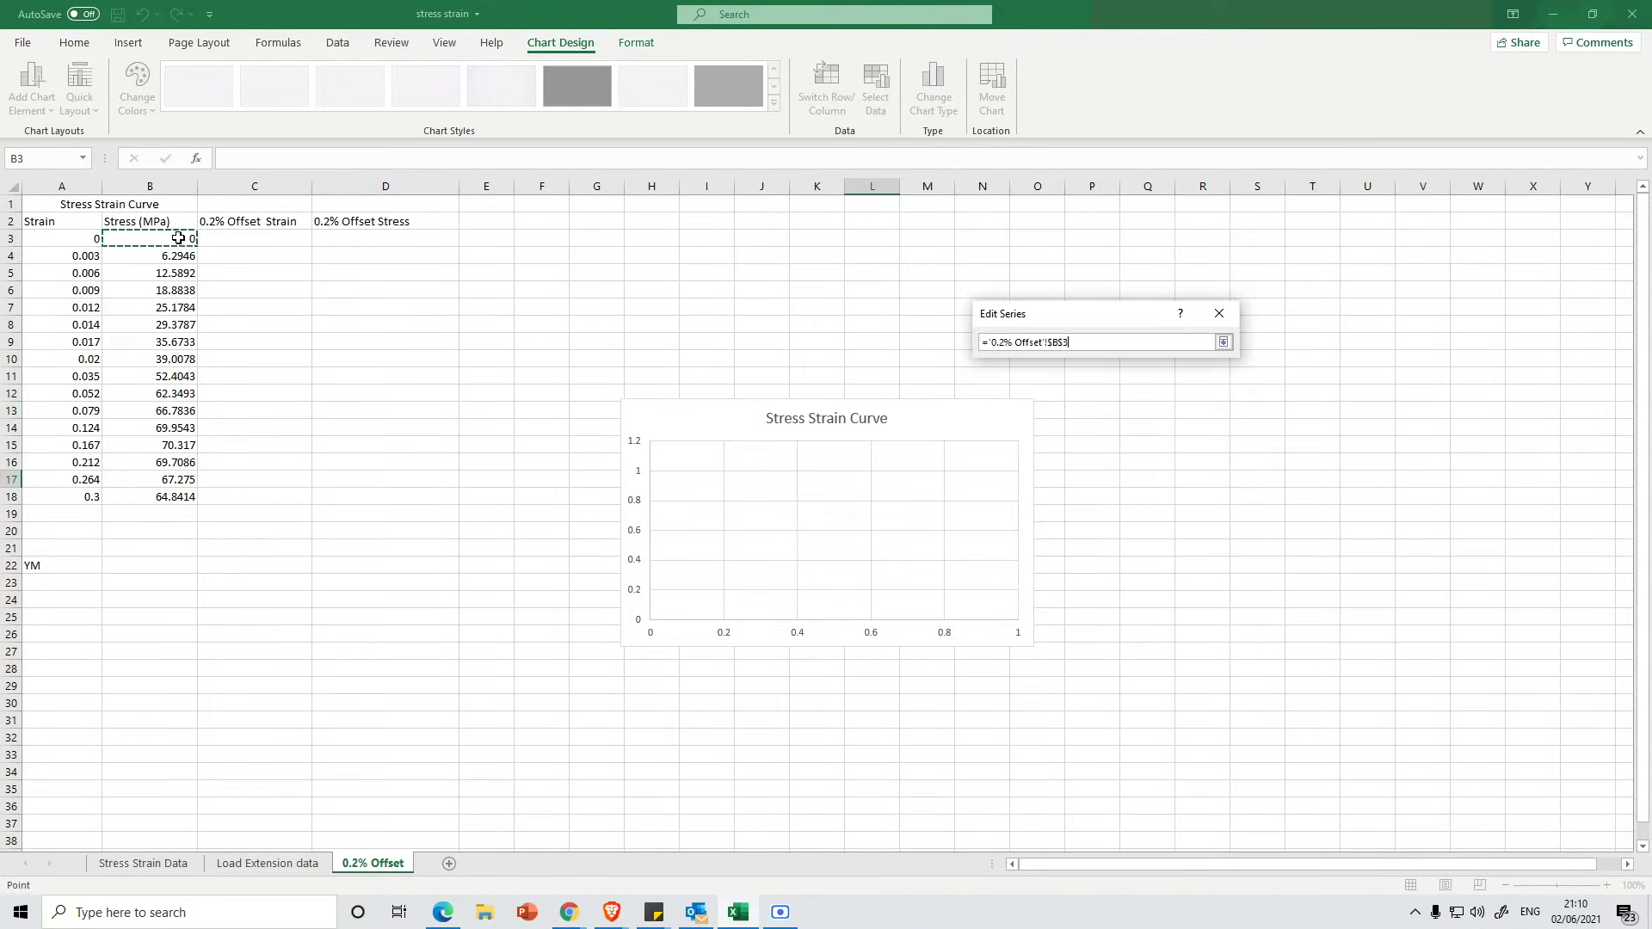
{"action": "left_click_drag", "start_coordinate": [179, 238], "coordinate": [177, 497]}
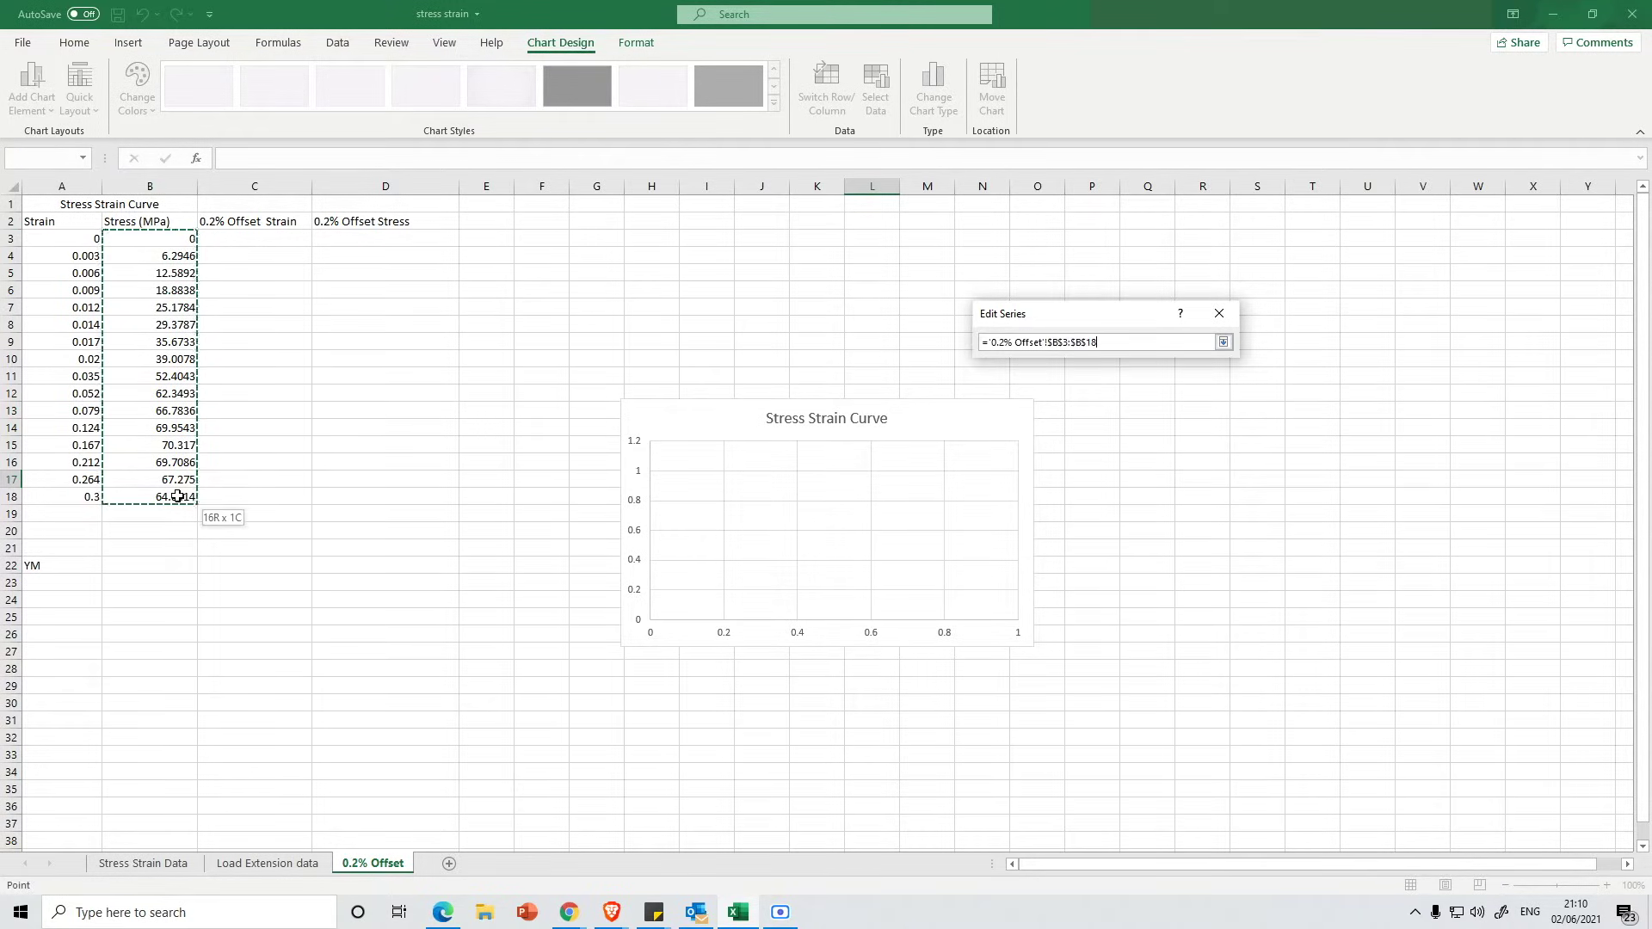
{"action": "left_click", "coordinate": [1223, 342]}
{"action": "left_click", "coordinate": [1132, 451]}
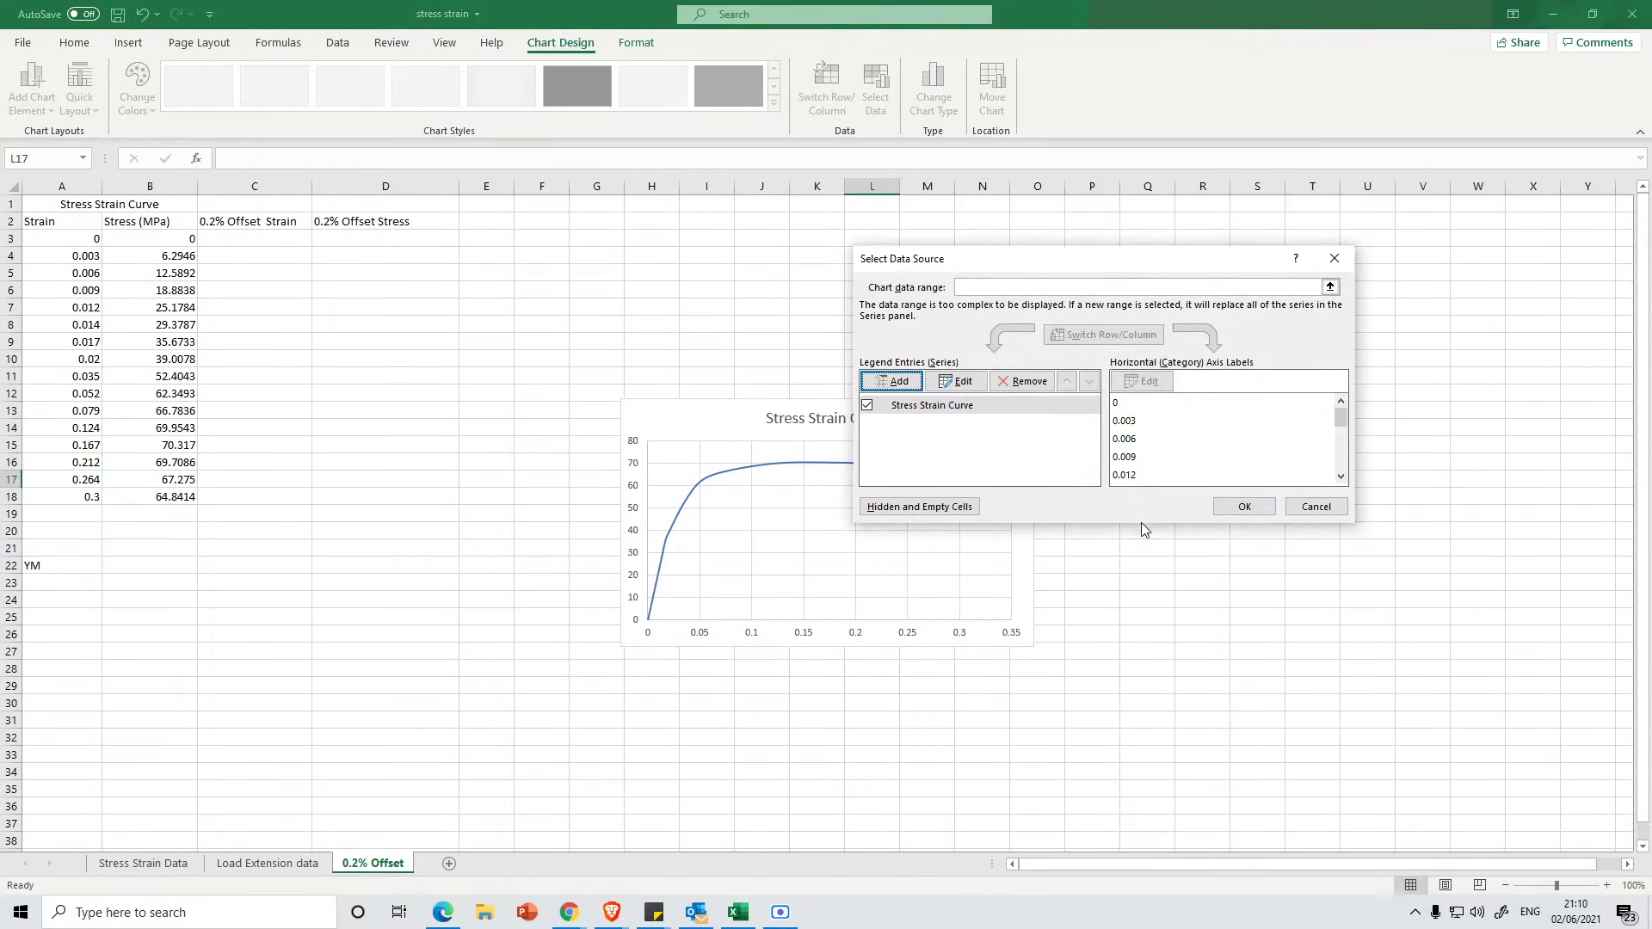
{"action": "left_click", "coordinate": [1245, 509]}
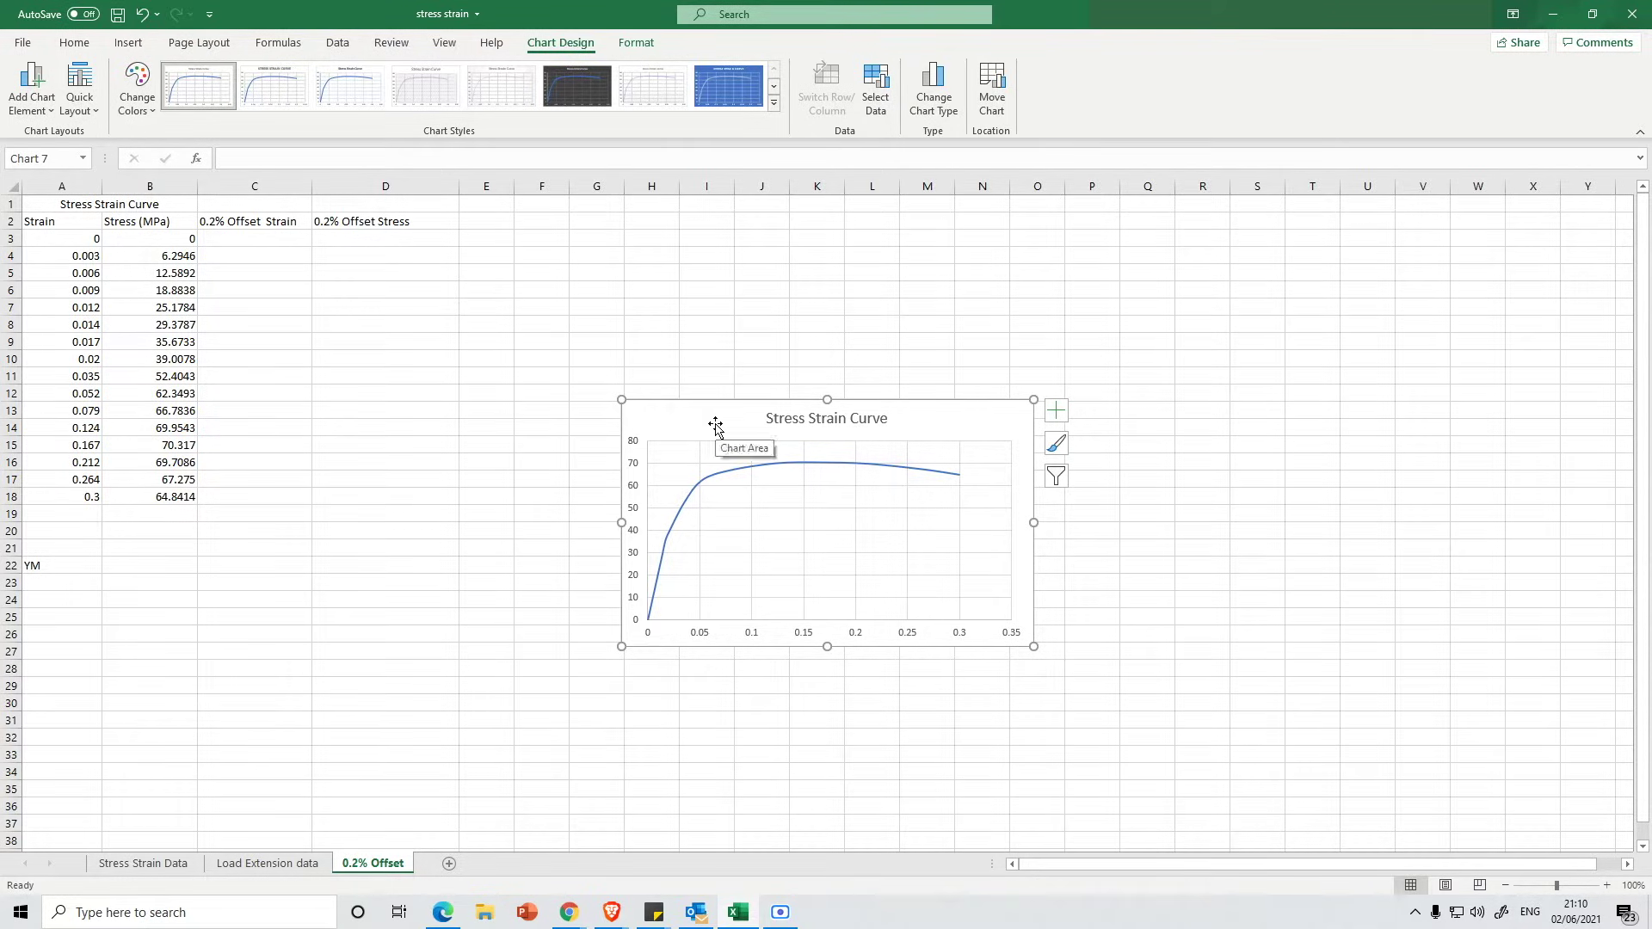
Place the chart beside the data spanning columns E–P, then select the linear data A3:B9
{"action": "left_click_drag", "start_coordinate": [715, 416], "coordinate": [542, 281]}
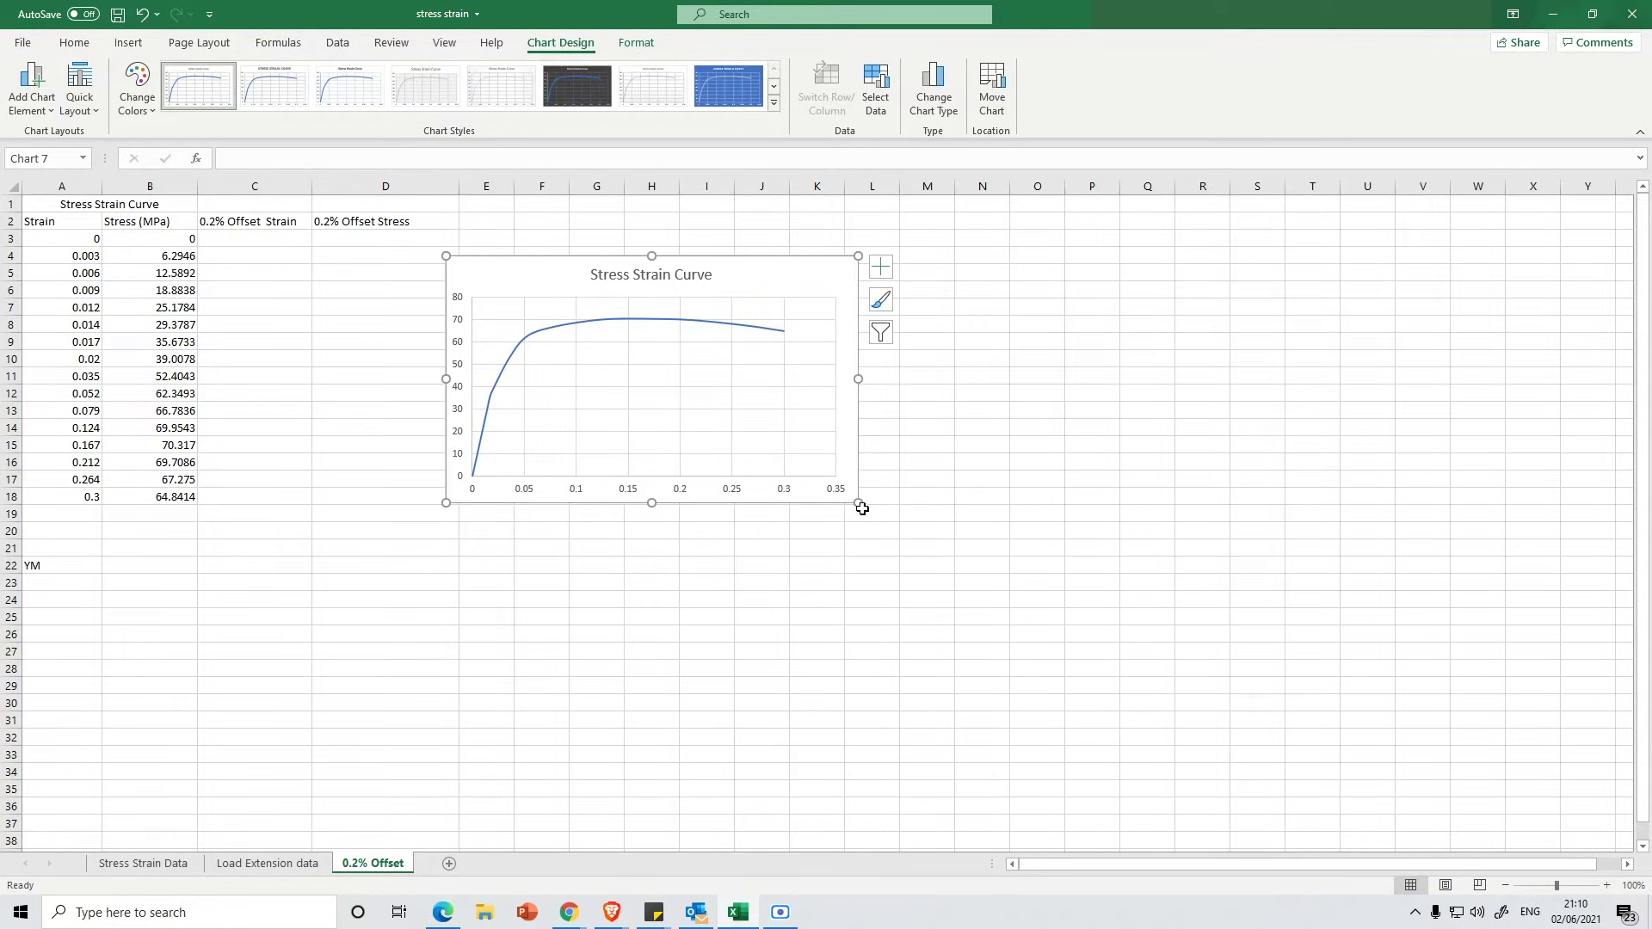
{"action": "left_click_drag", "start_coordinate": [859, 503], "coordinate": [1225, 722]}
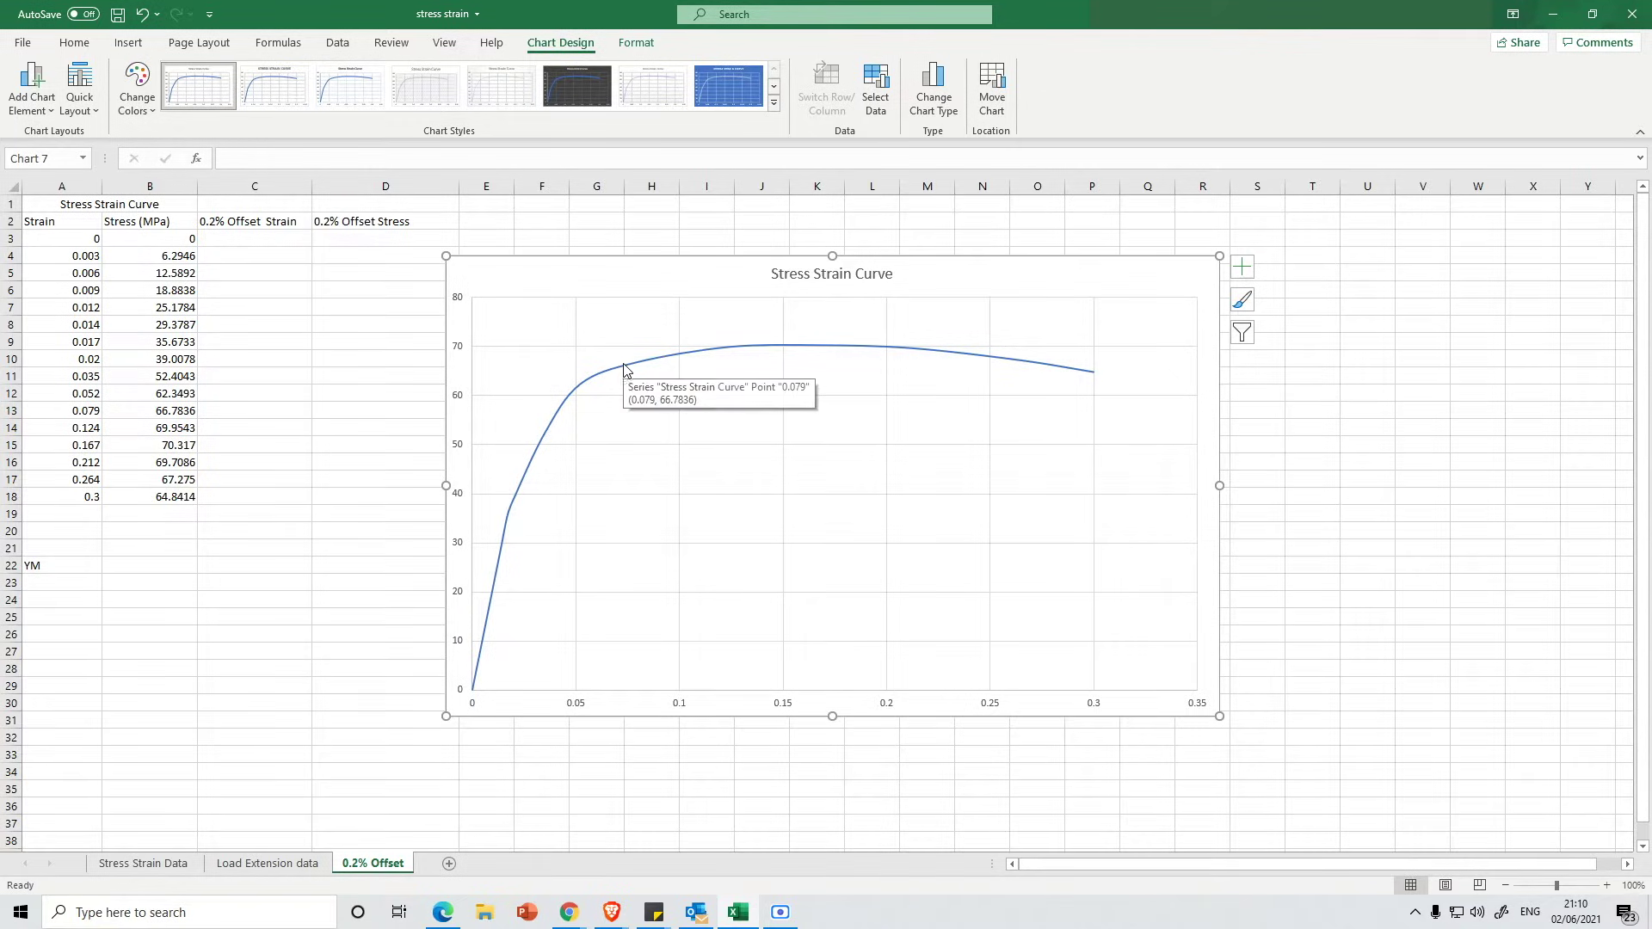
{"action": "mouse_move", "coordinate": [506, 522]}
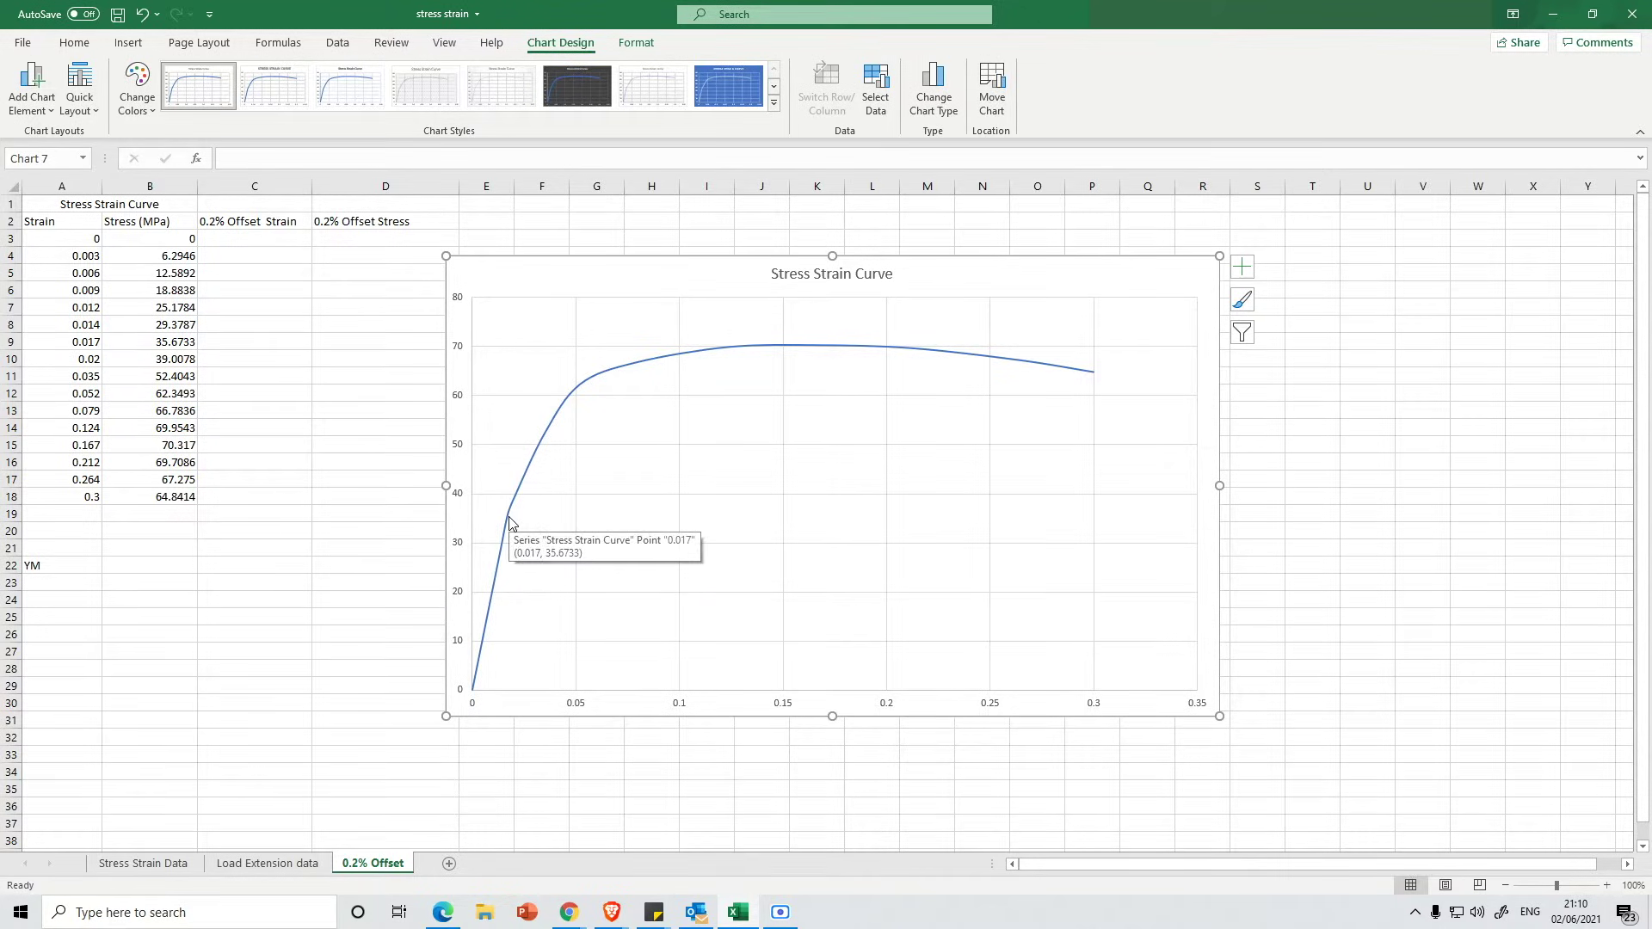
{"action": "left_click", "coordinate": [184, 342]}
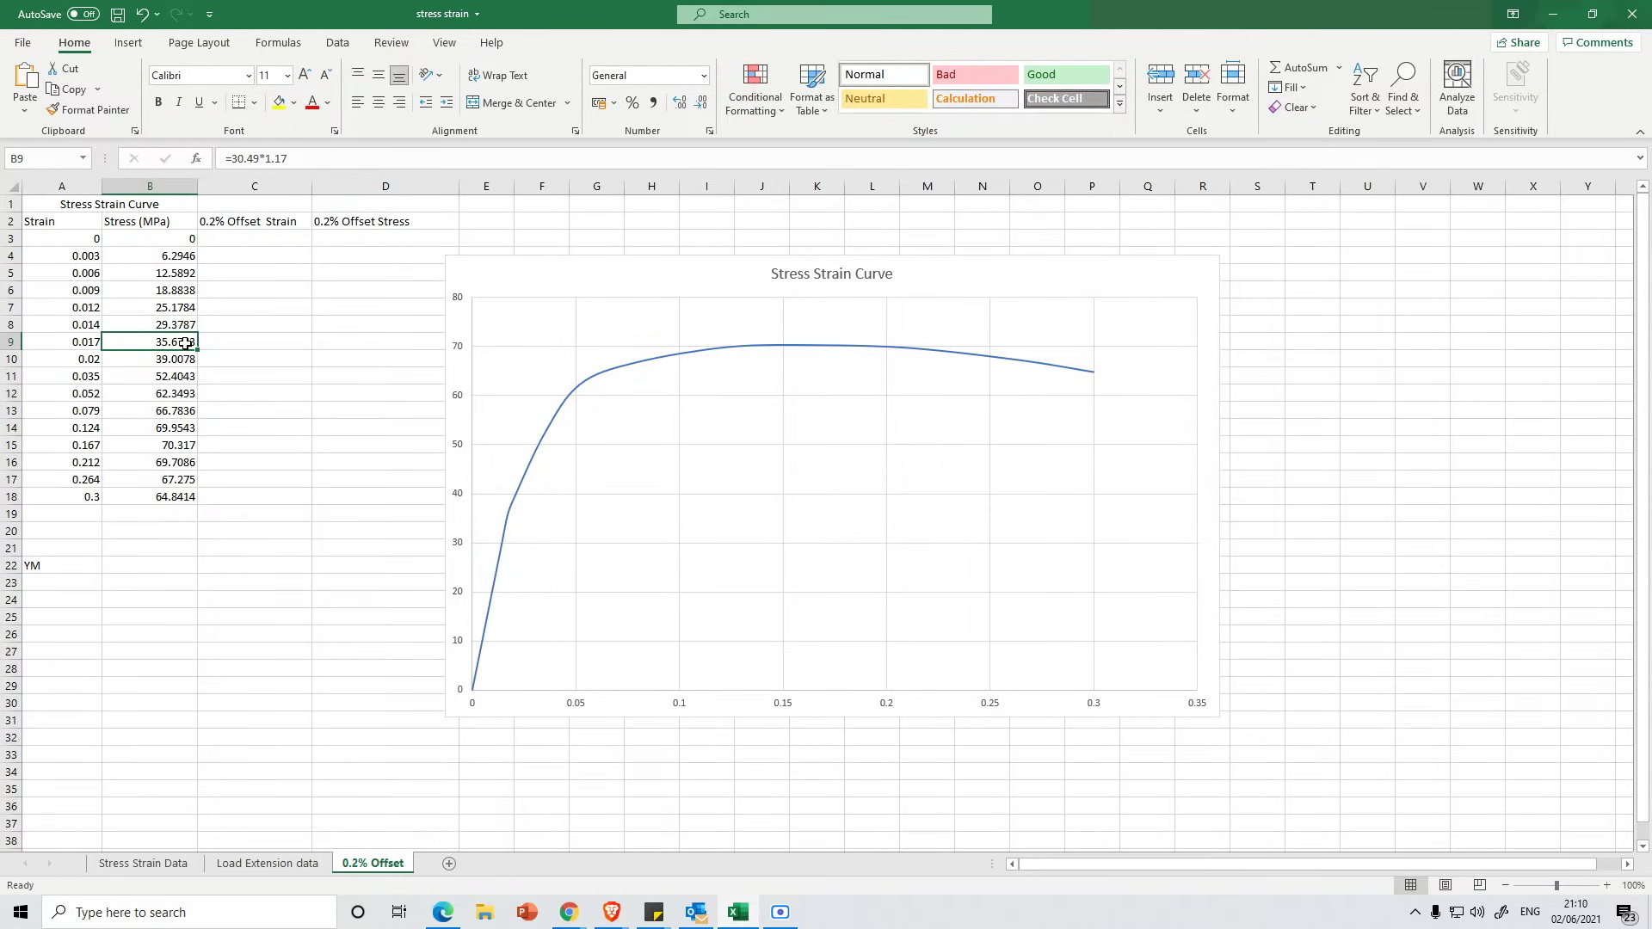
{"action": "left_click_drag", "start_coordinate": [80, 241], "coordinate": [172, 347]}
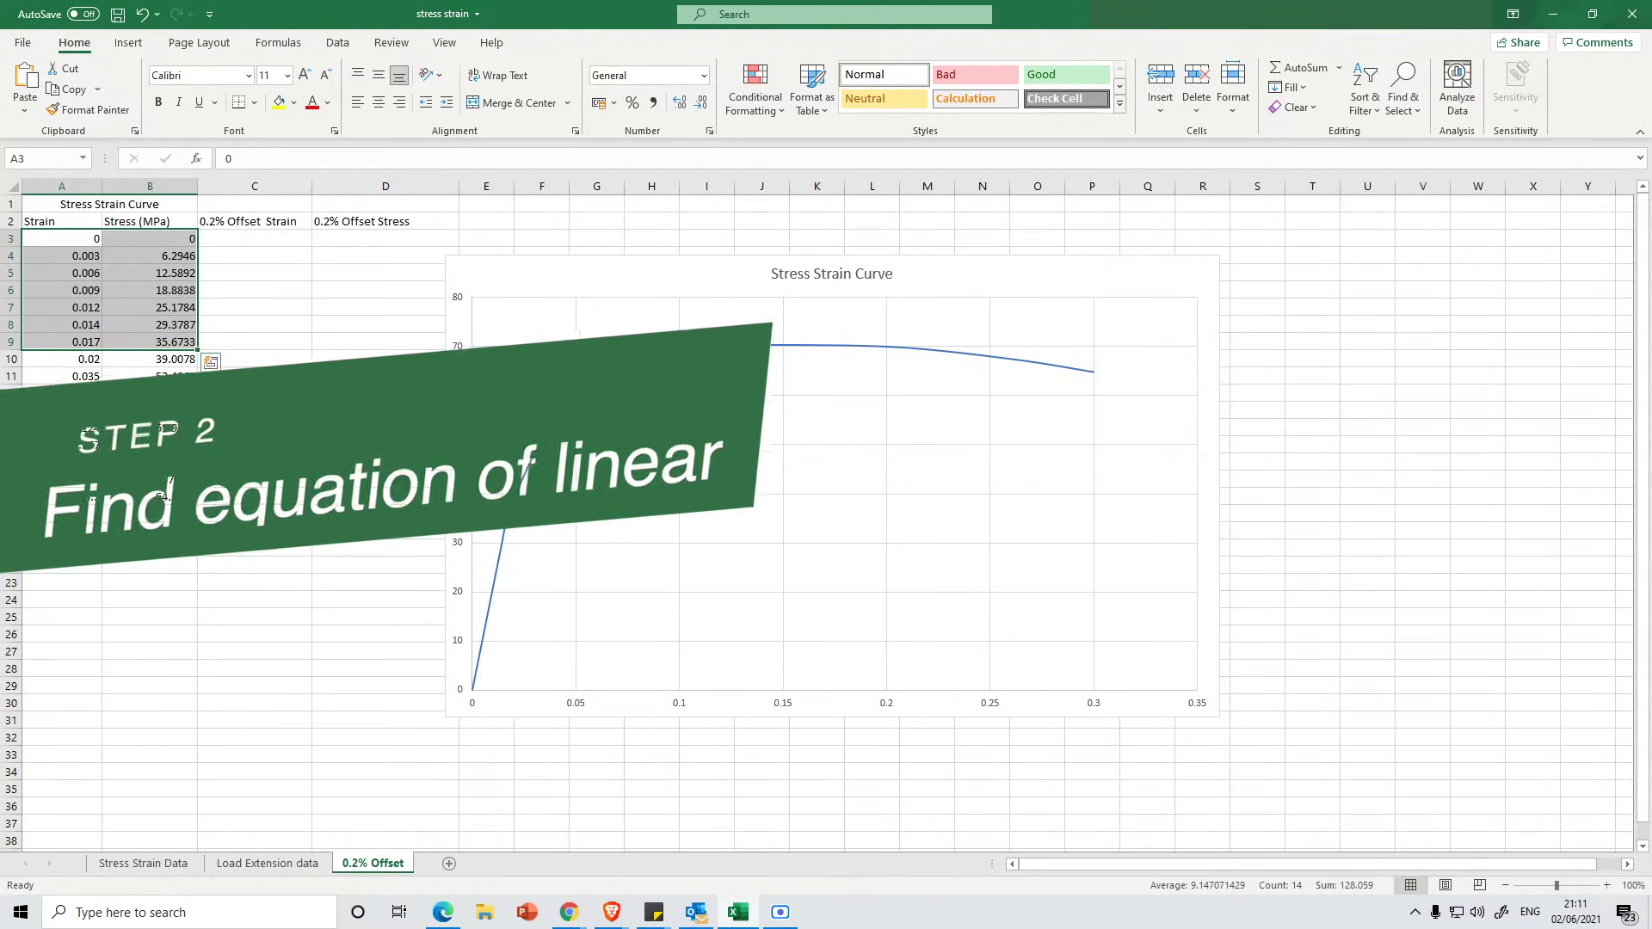
Insert a marker-only scatter chart of A3:B9 and select its data points
{"action": "left_click", "coordinate": [136, 44]}
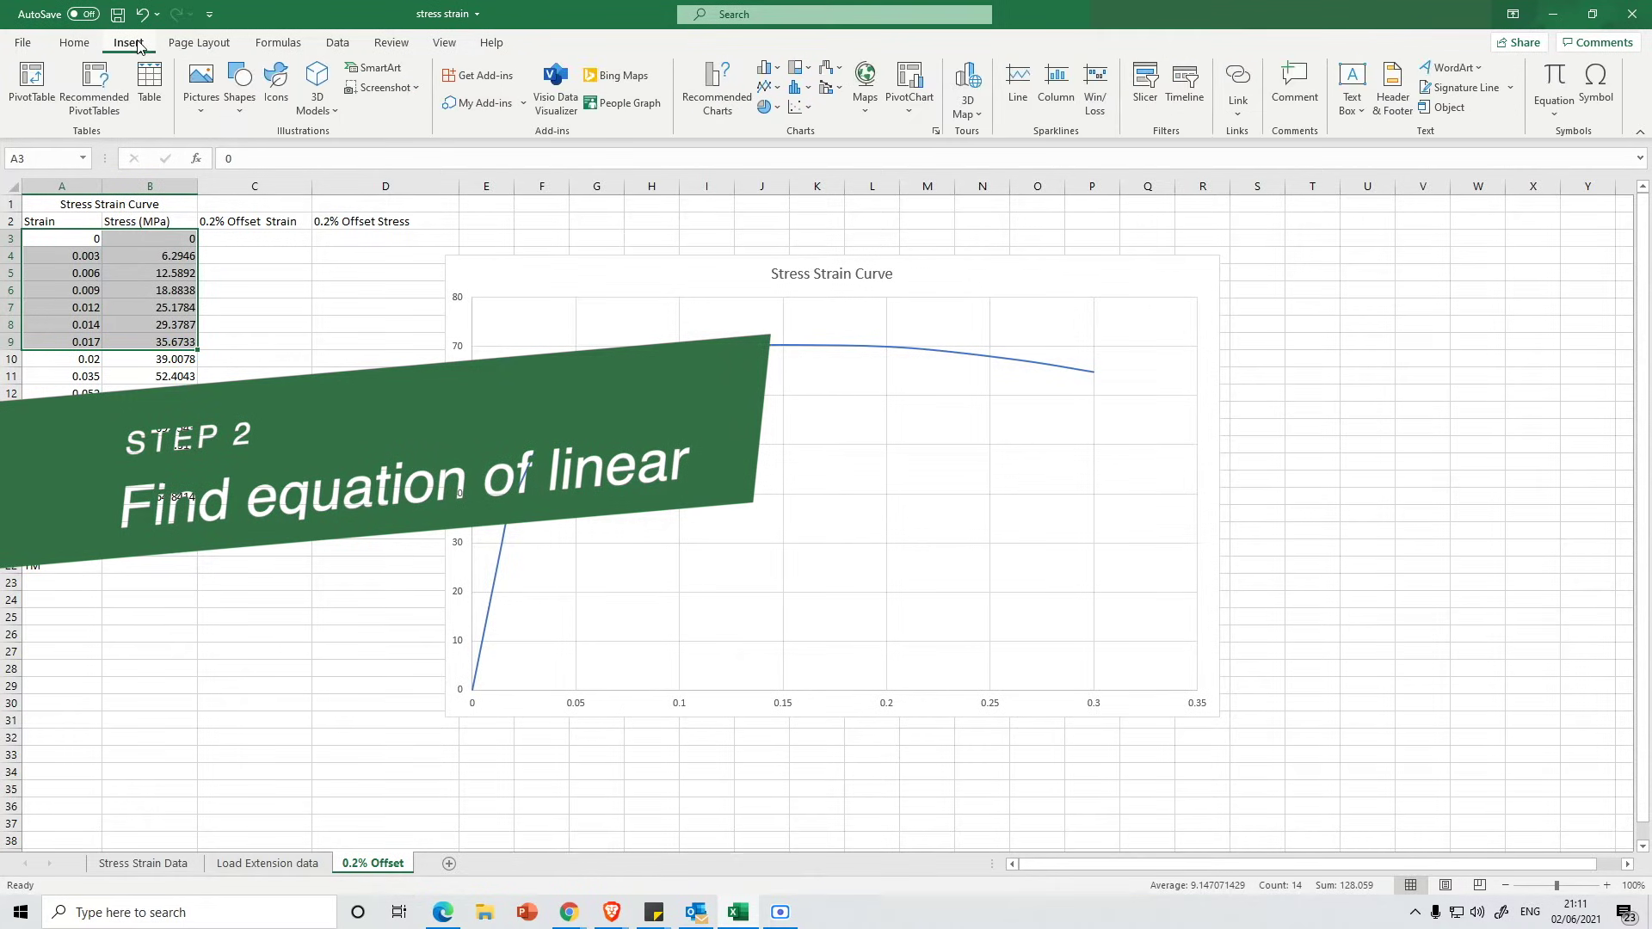
{"action": "left_click", "coordinate": [802, 111]}
{"action": "left_click", "coordinate": [811, 166]}
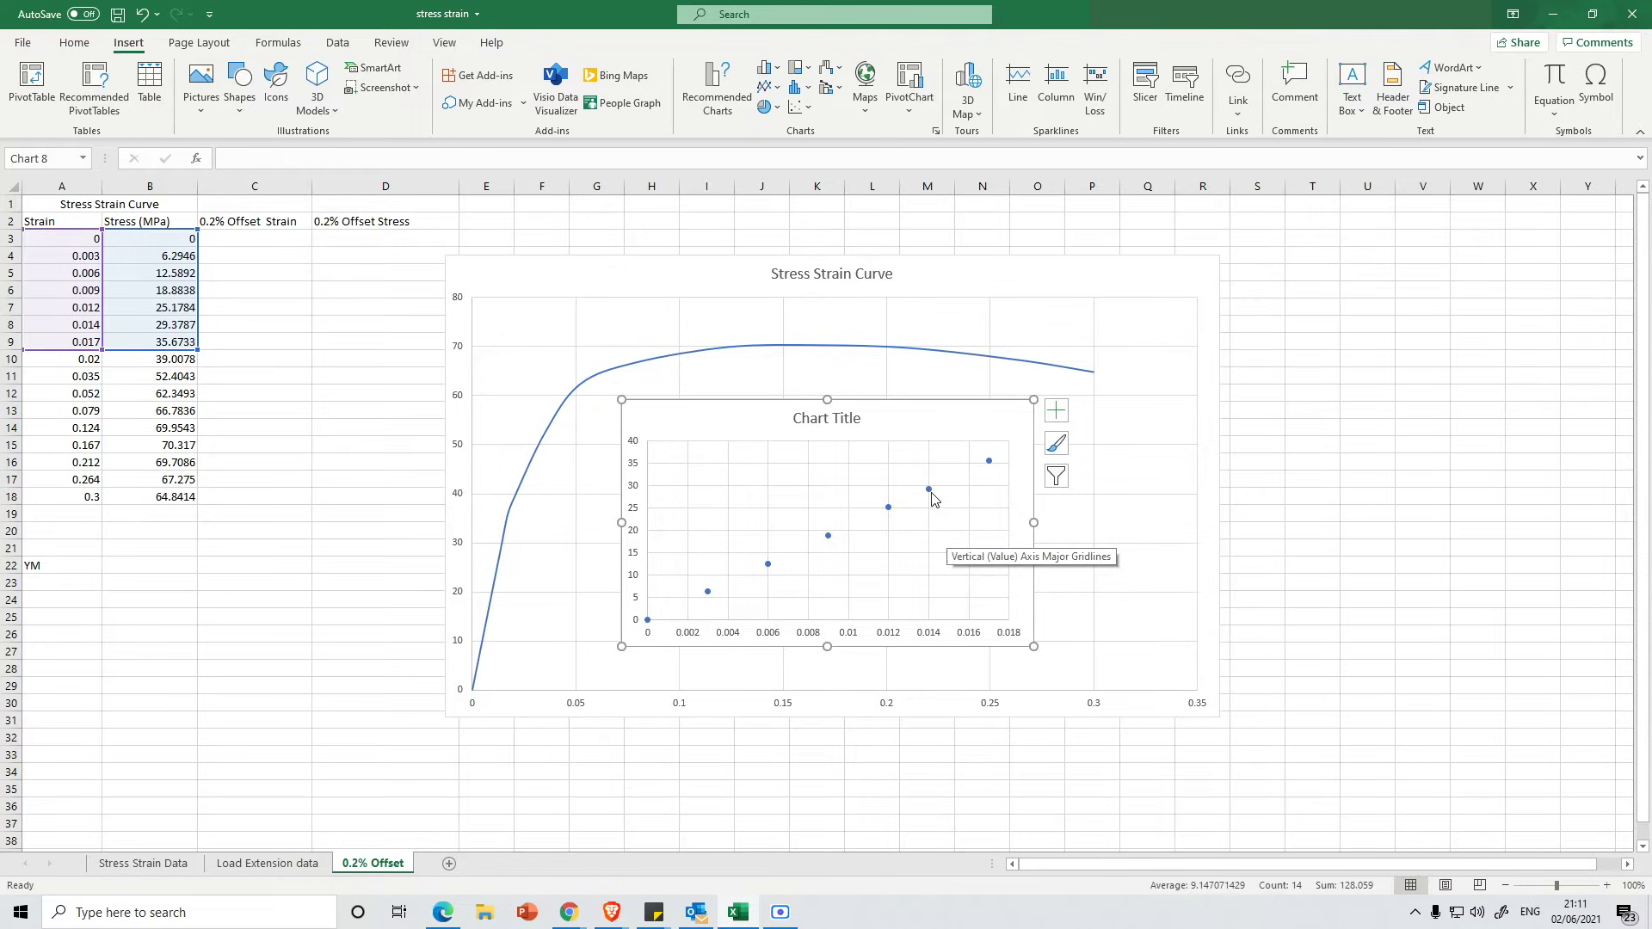
{"action": "left_click", "coordinate": [932, 499]}
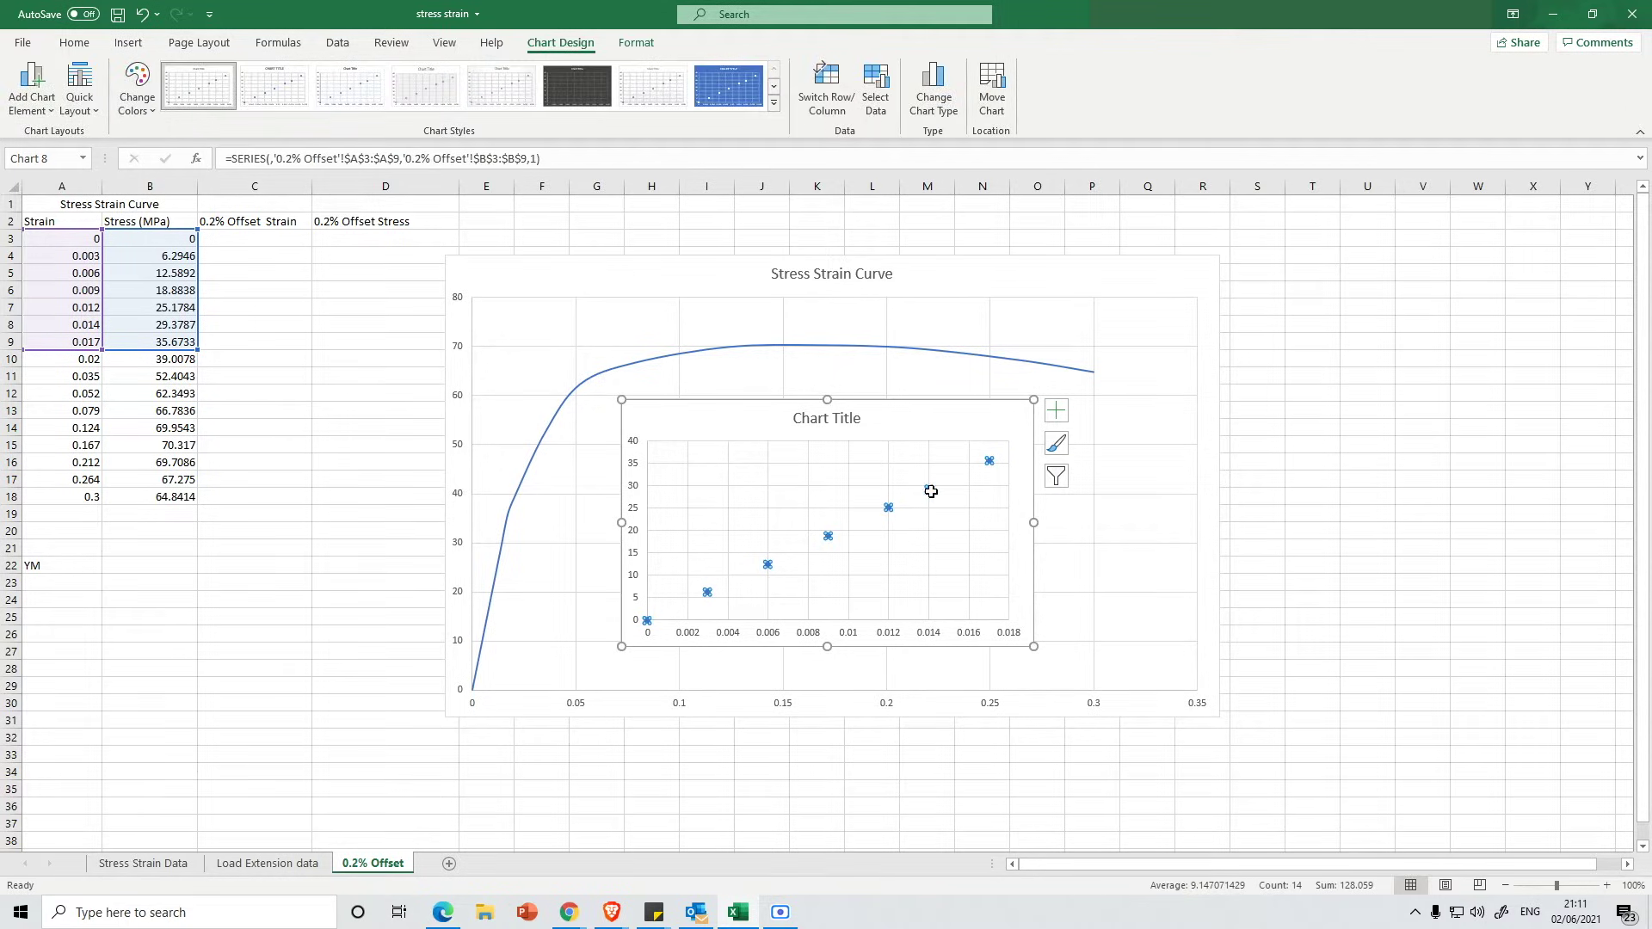
{"action": "right_click", "coordinate": [929, 492]}
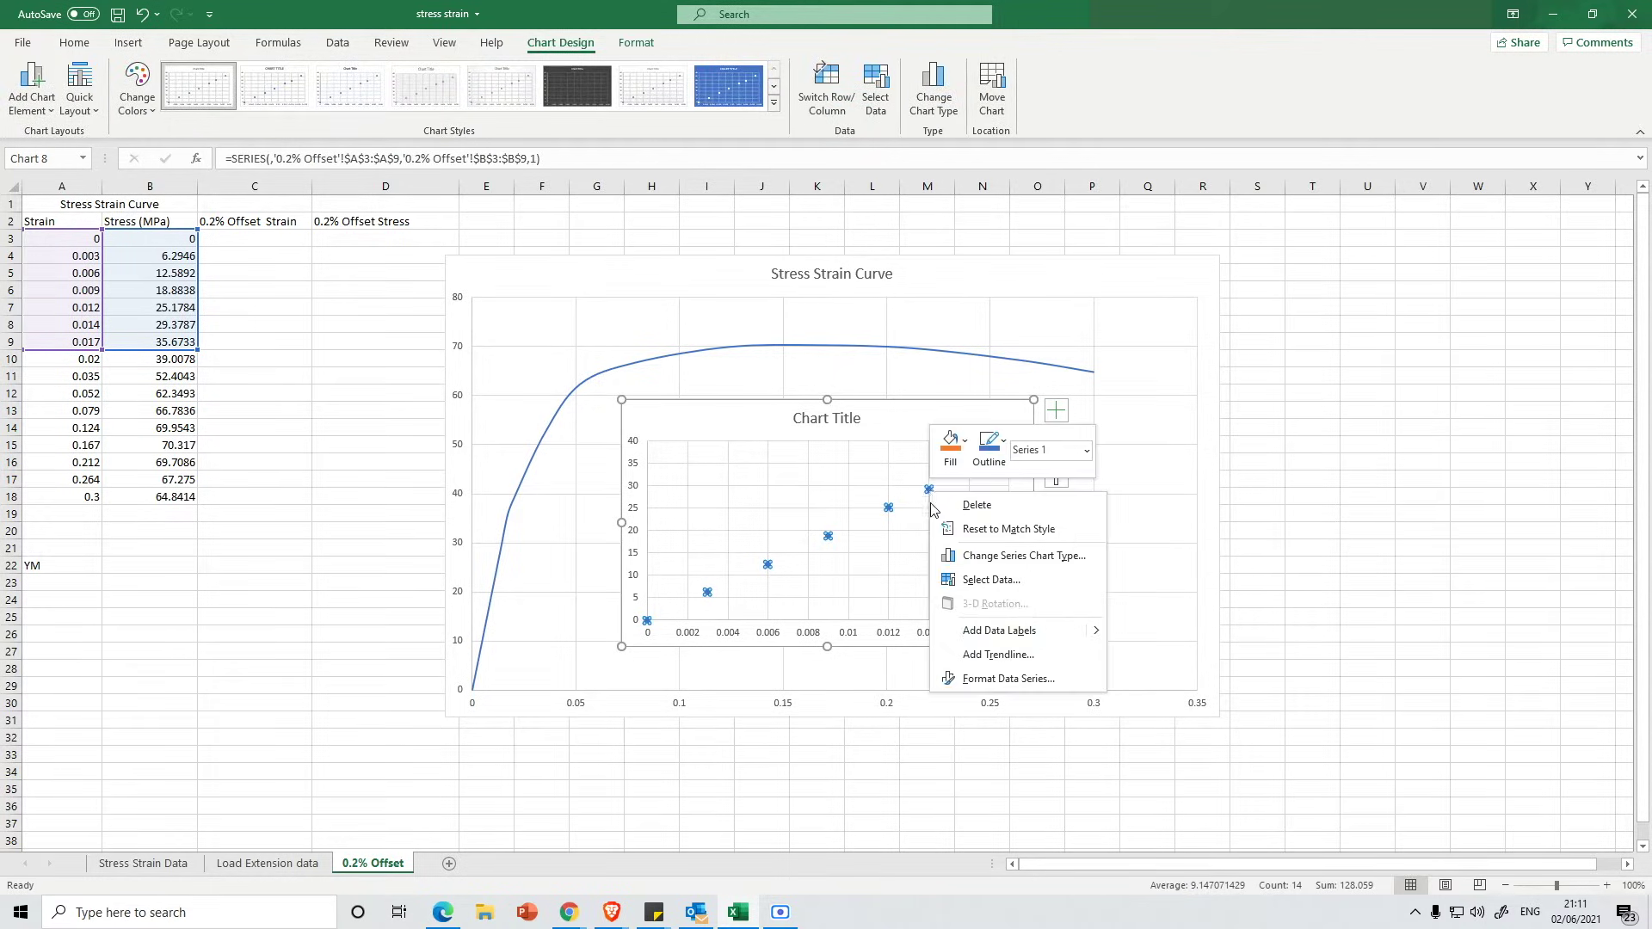
Add a linear trendline displaying its equation y = 2098.4x - 0.001 and R² = 1
{"action": "left_click", "coordinate": [977, 653]}
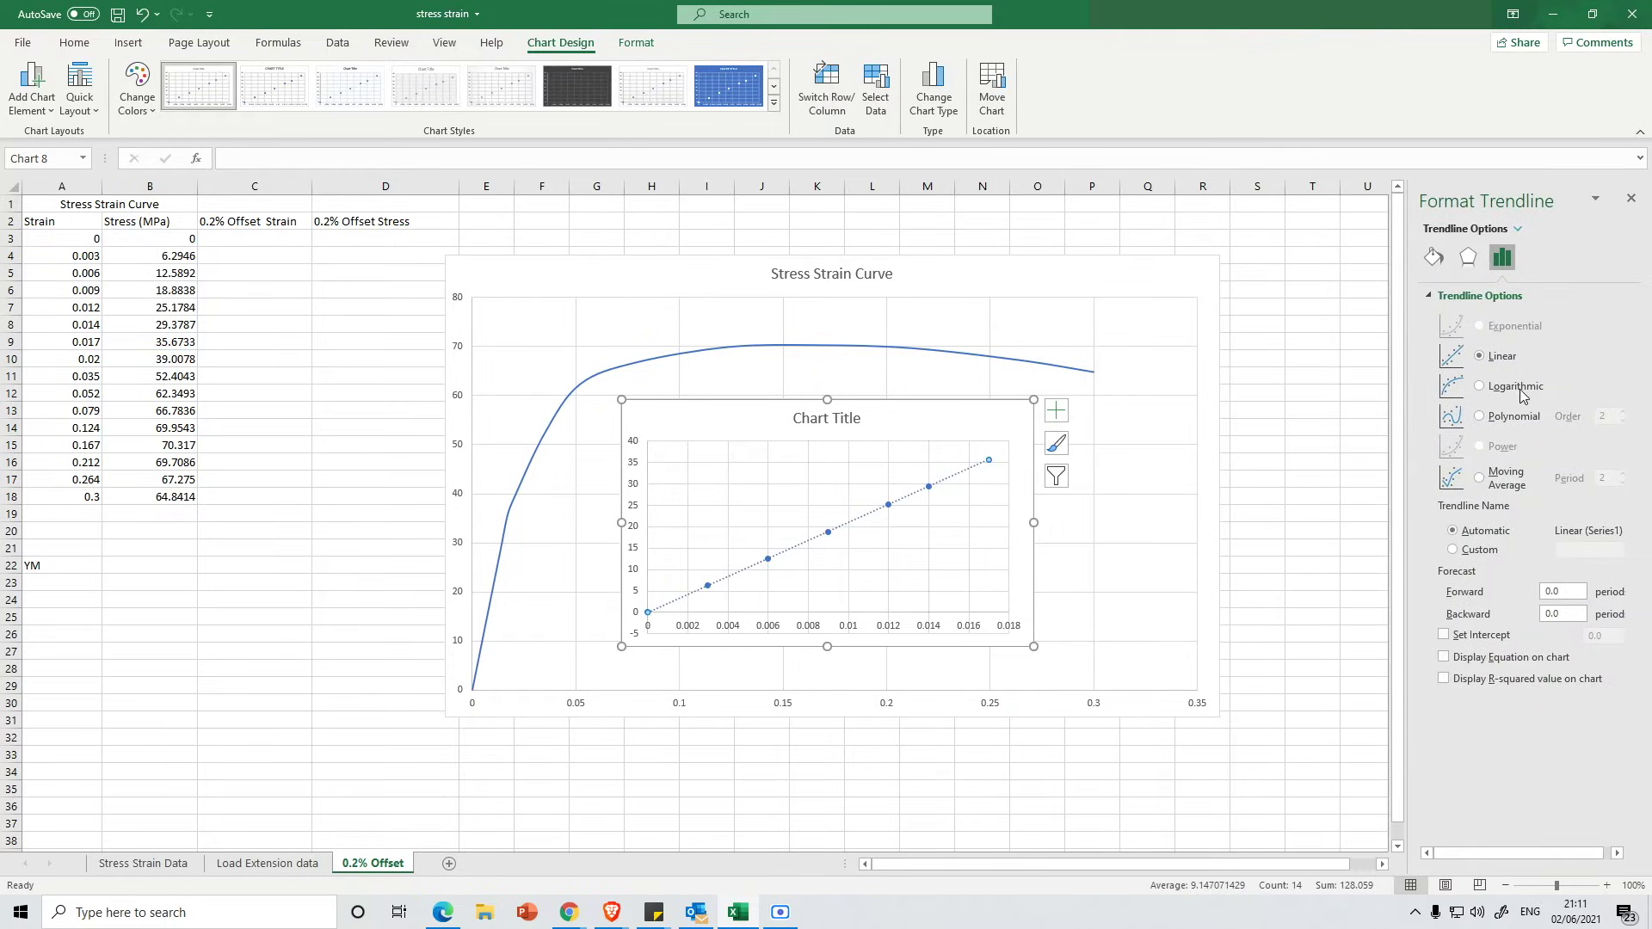
{"action": "left_click", "coordinate": [1495, 659]}
{"action": "left_click", "coordinate": [1552, 683]}
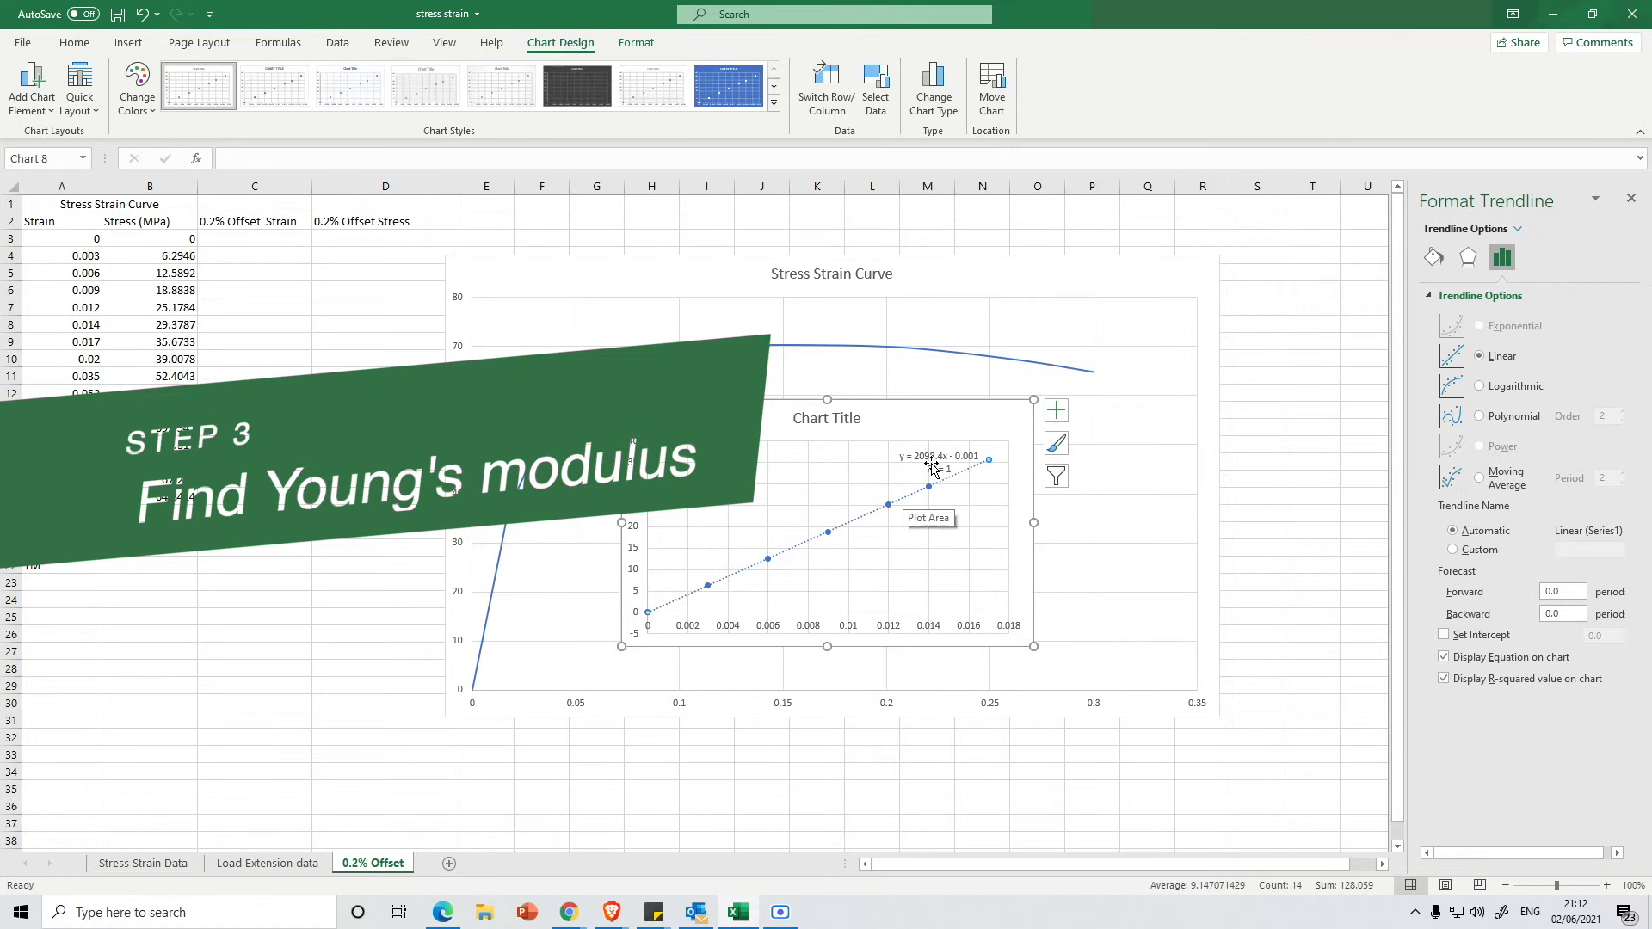
{"action": "left_click", "coordinate": [142, 566]}
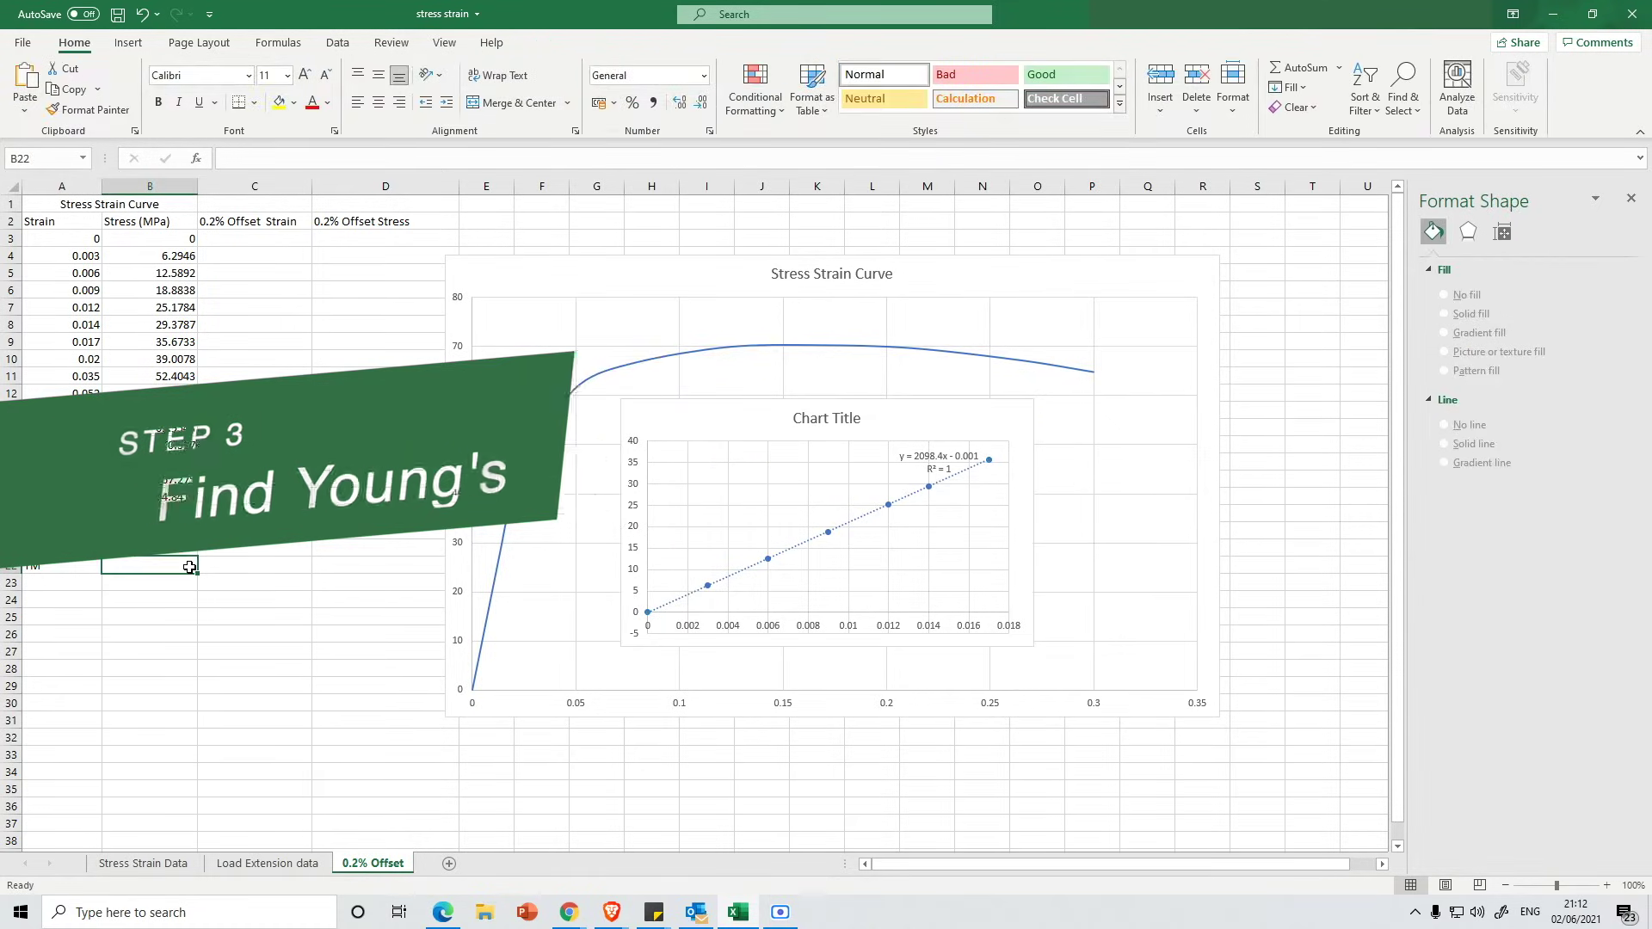
Enter Young's modulus 2098.4 in B22 and move the trendline chart below the main chart
{"action": "type", "text": "2098.4"}
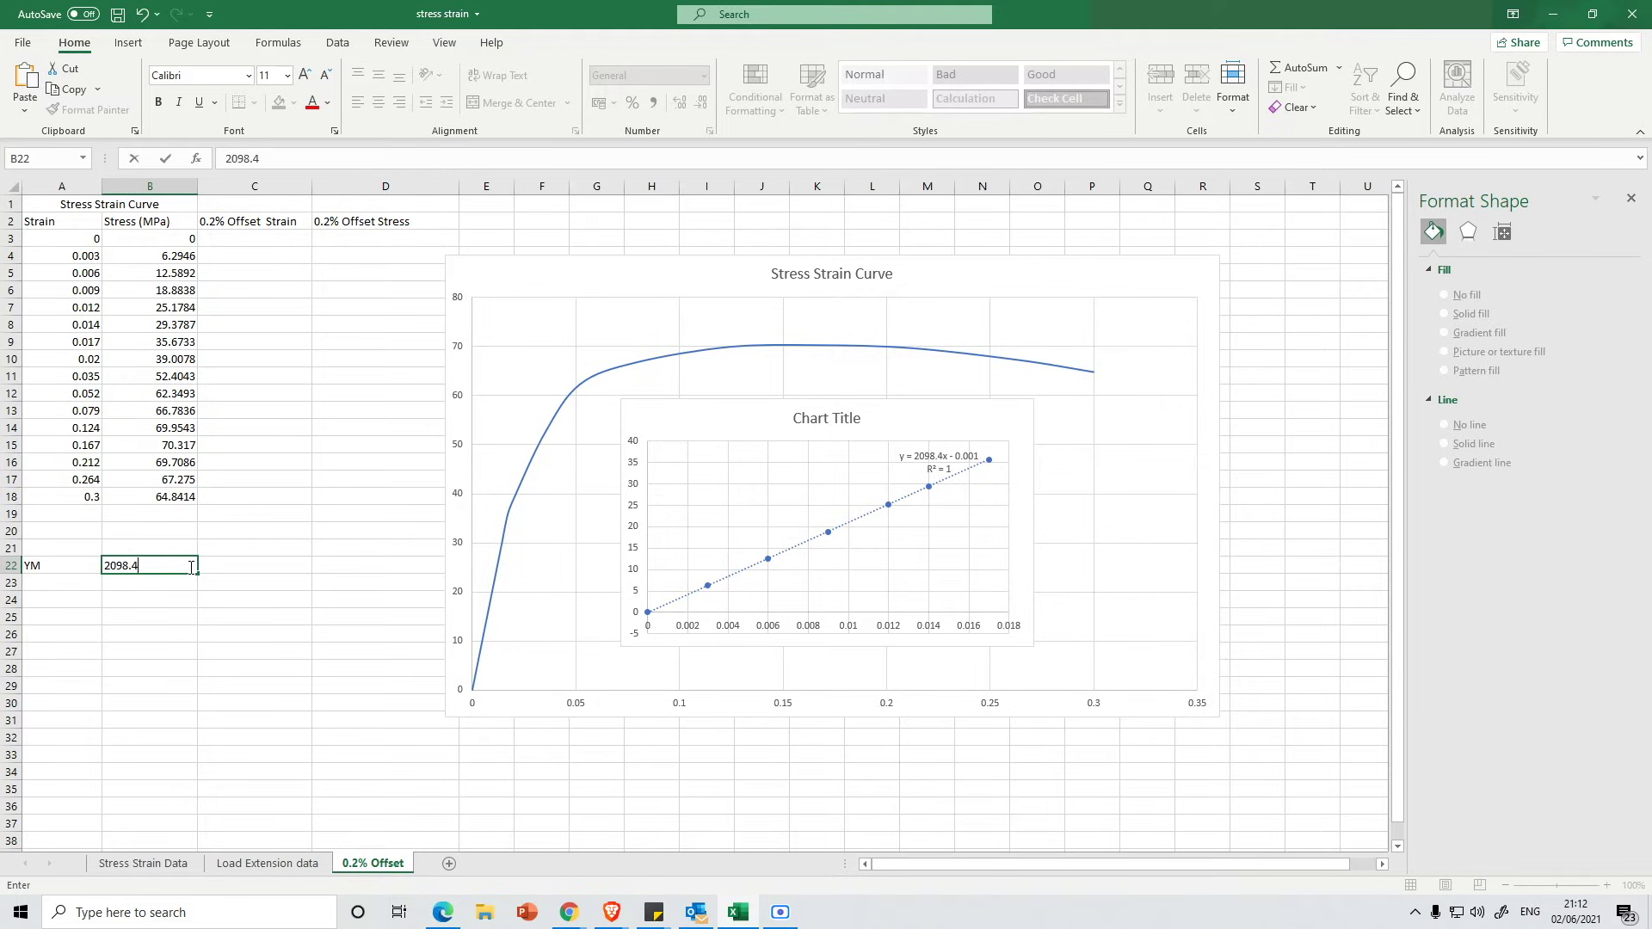
{"action": "key", "text": "Return"}
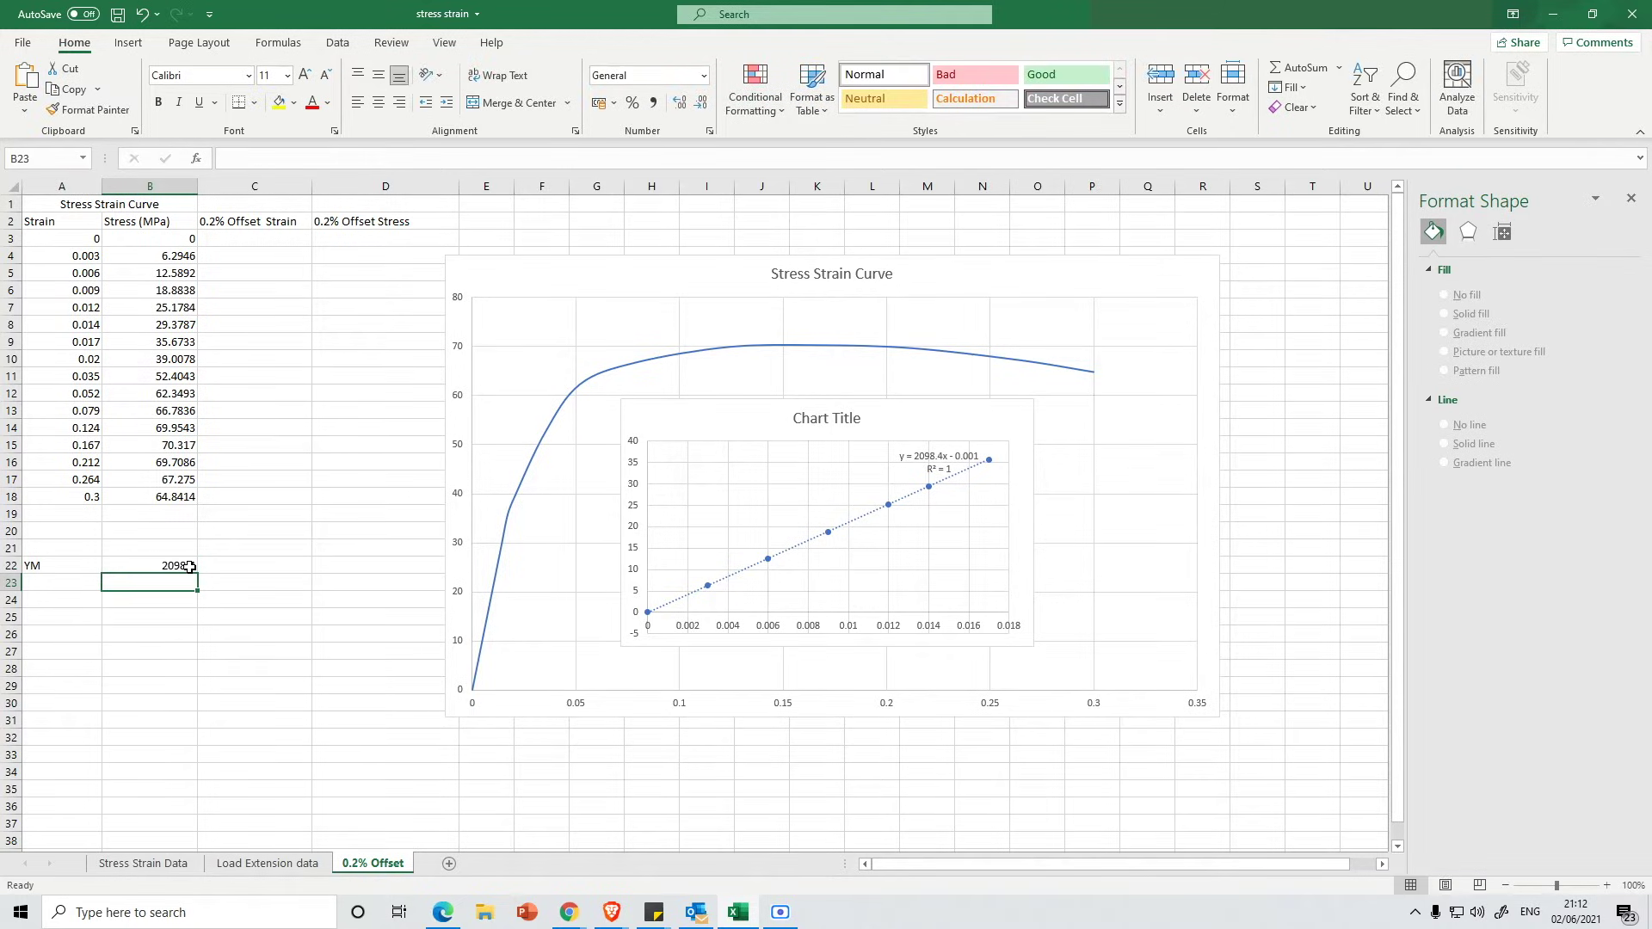
{"action": "left_click_drag", "start_coordinate": [944, 429], "coordinate": [1192, 772]}
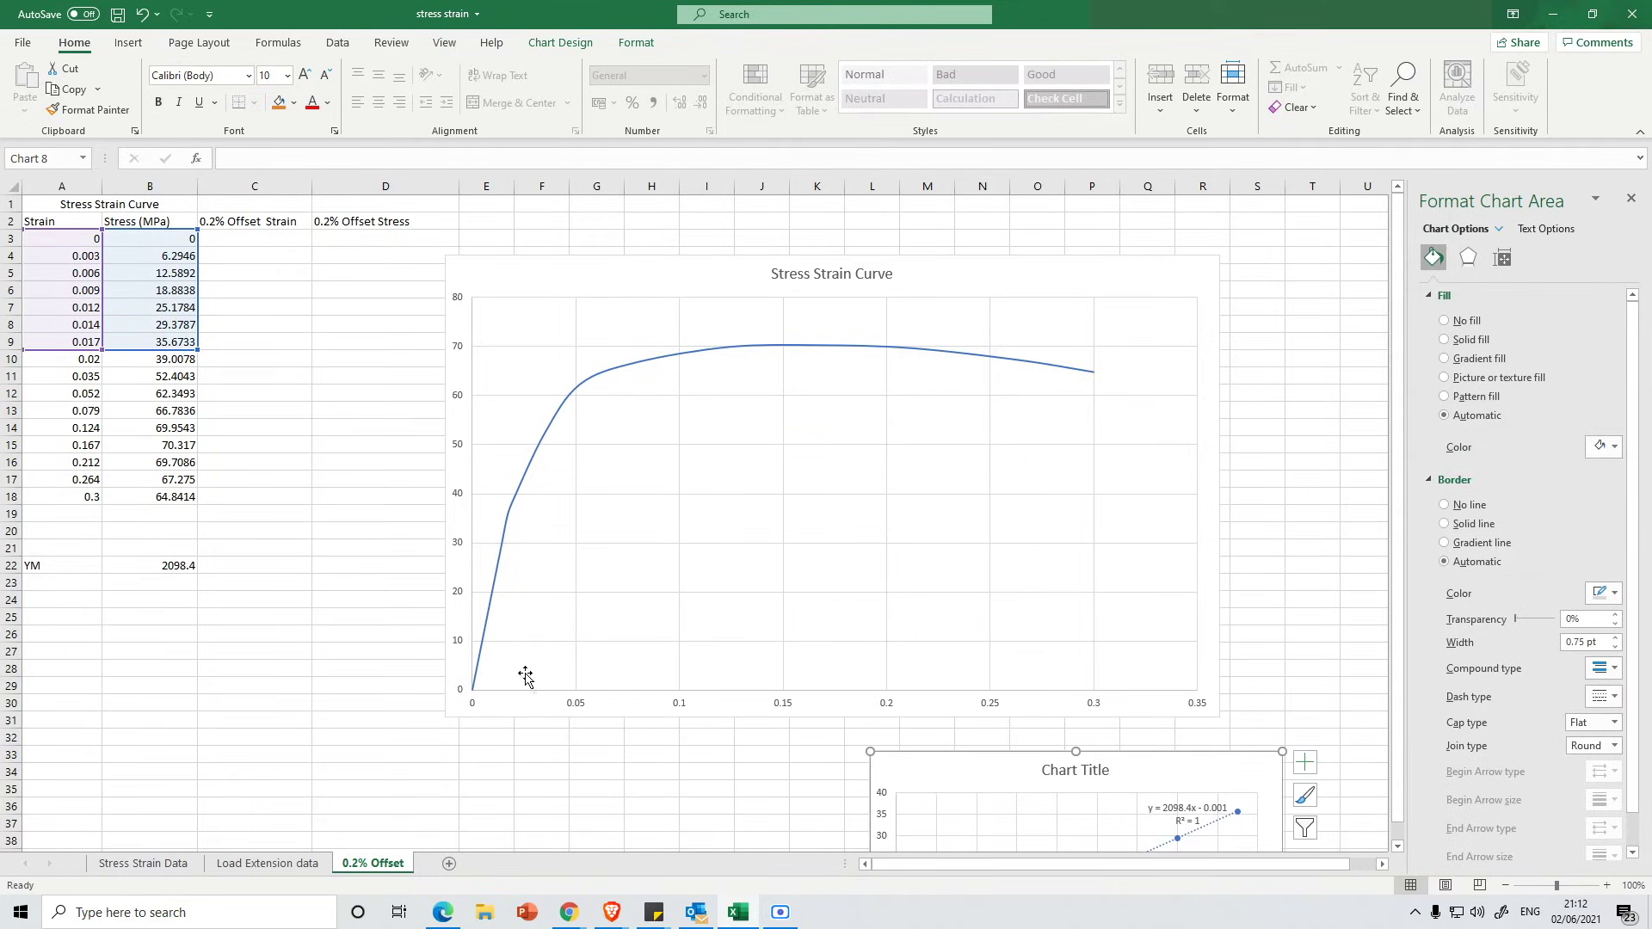
Nudge the Stress Strain Curve chart right and up, then select cell C3
{"action": "left_click_drag", "start_coordinate": [534, 277], "coordinate": [600, 254]}
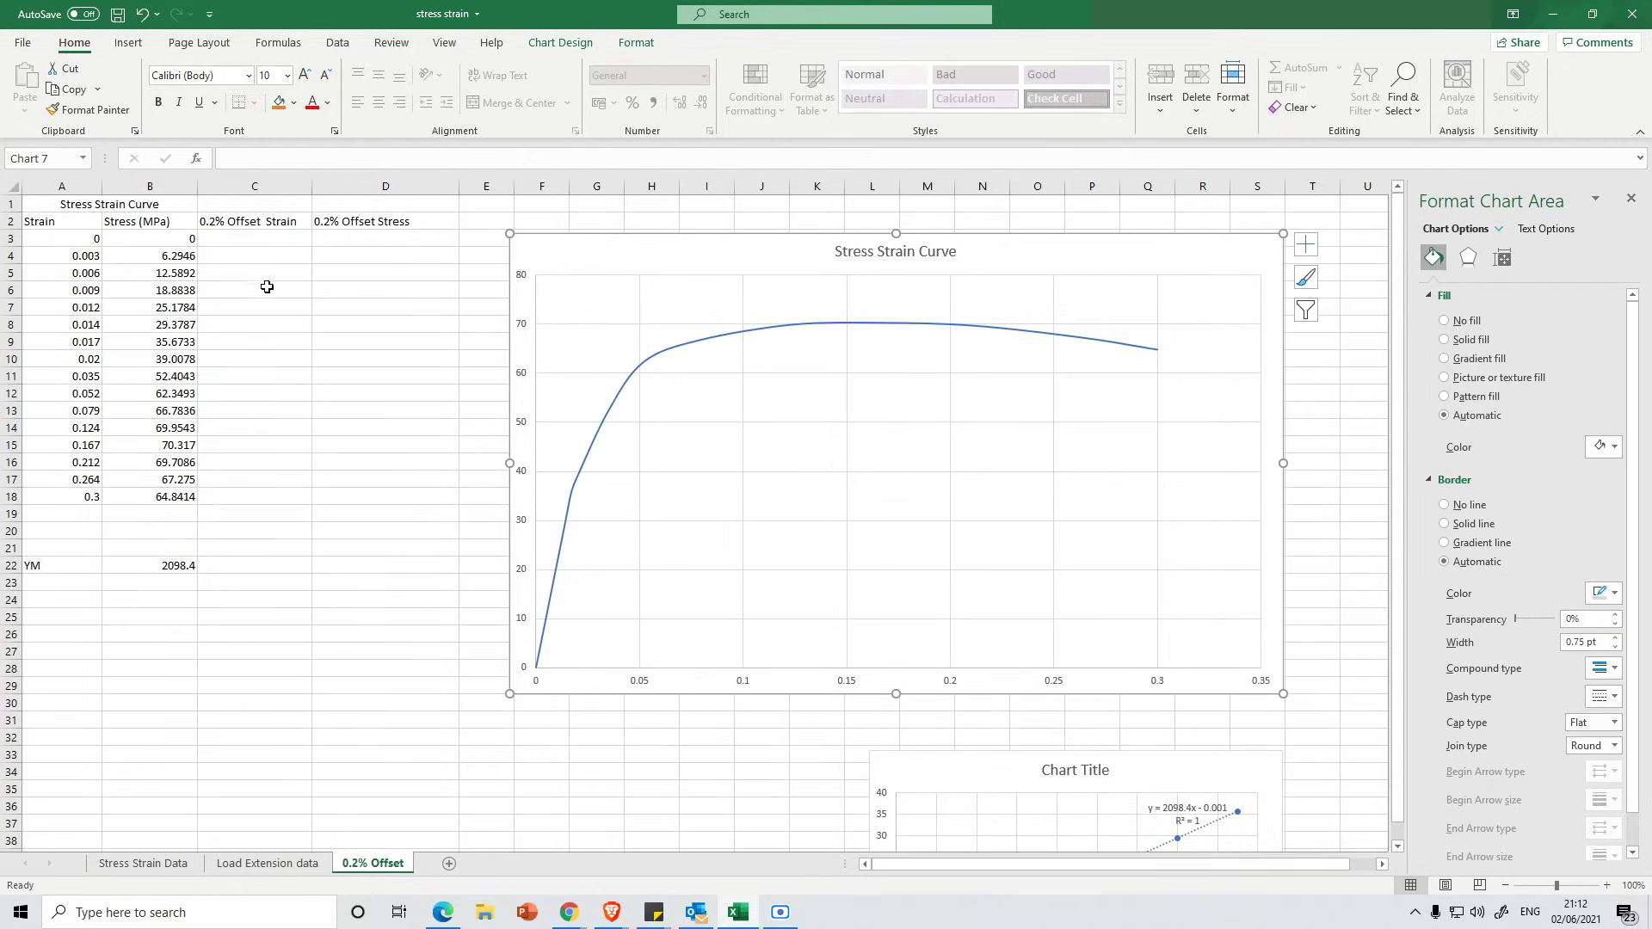
{"action": "left_click", "coordinate": [256, 239]}
Fill C3:C18 with =A3+0.002, giving offset strains from 0.002 to 0.302
{"action": "type", "text": "="}
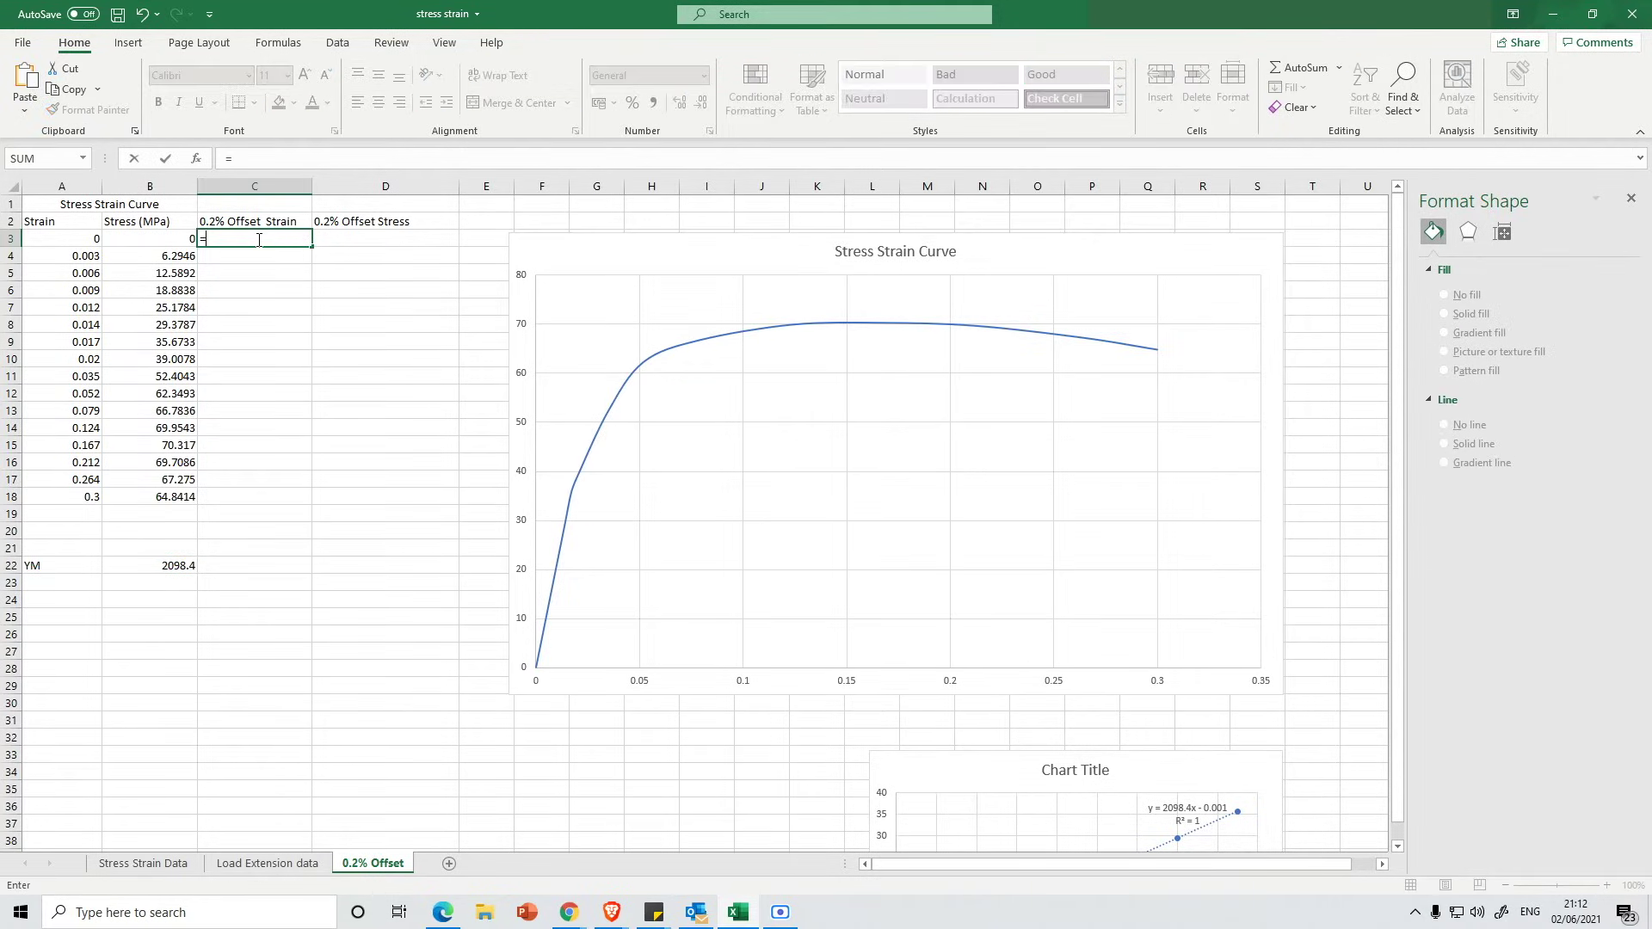
{"action": "left_click", "coordinate": [86, 237]}
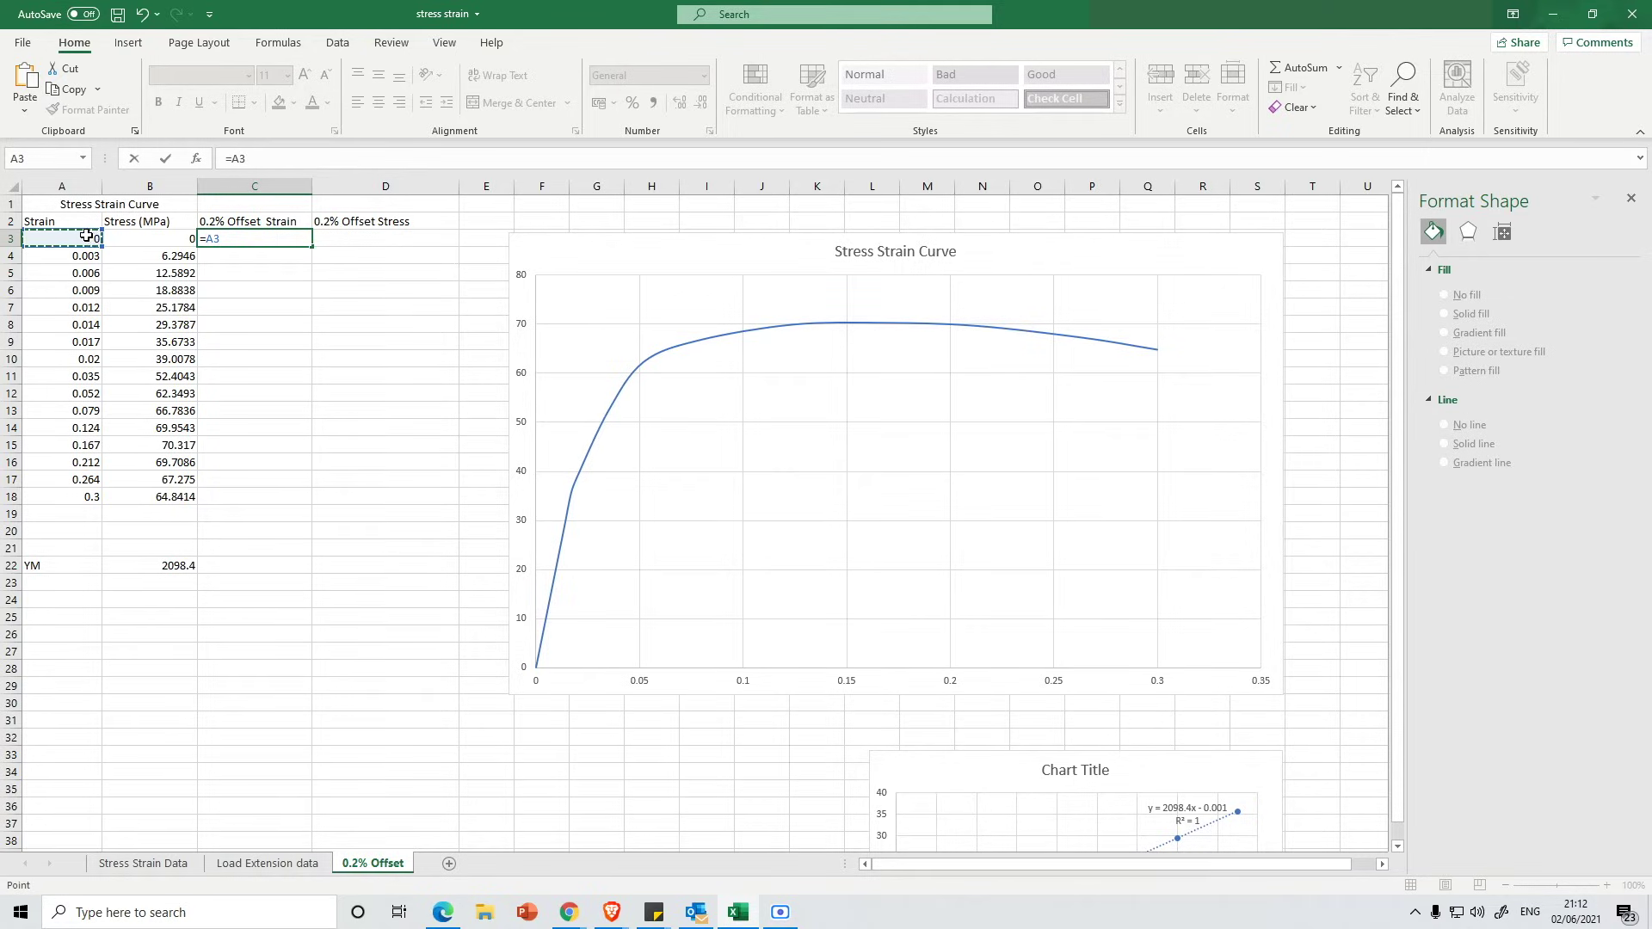
{"action": "type", "text": "+0.002"}
{"action": "key", "text": "Return"}
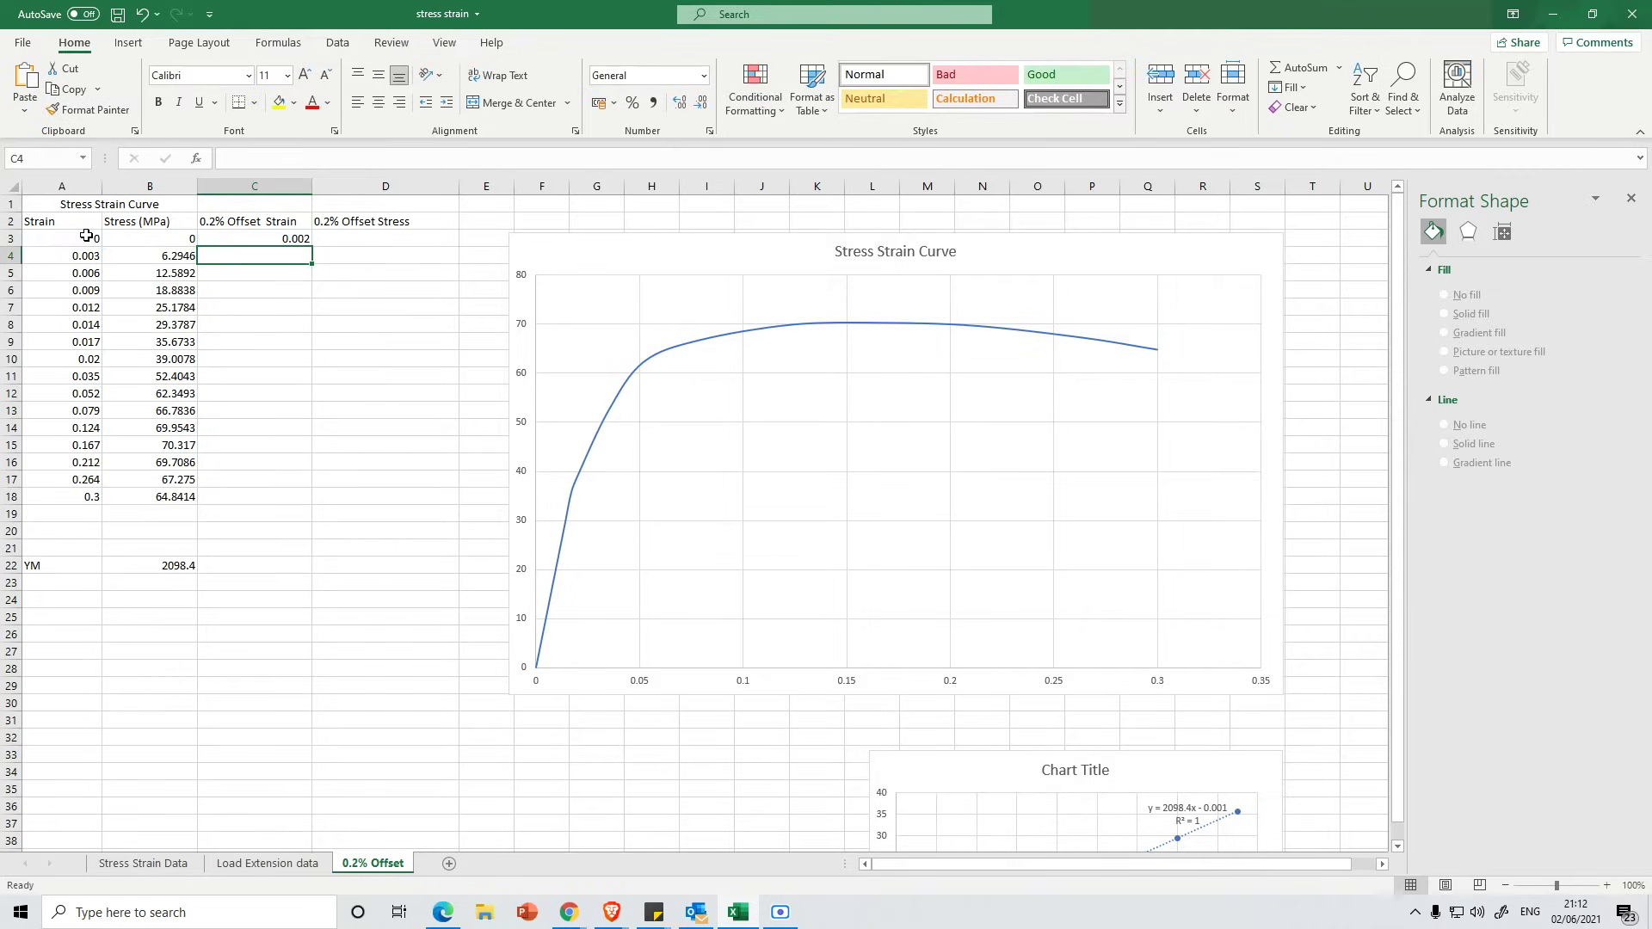
{"action": "left_click", "coordinate": [284, 238]}
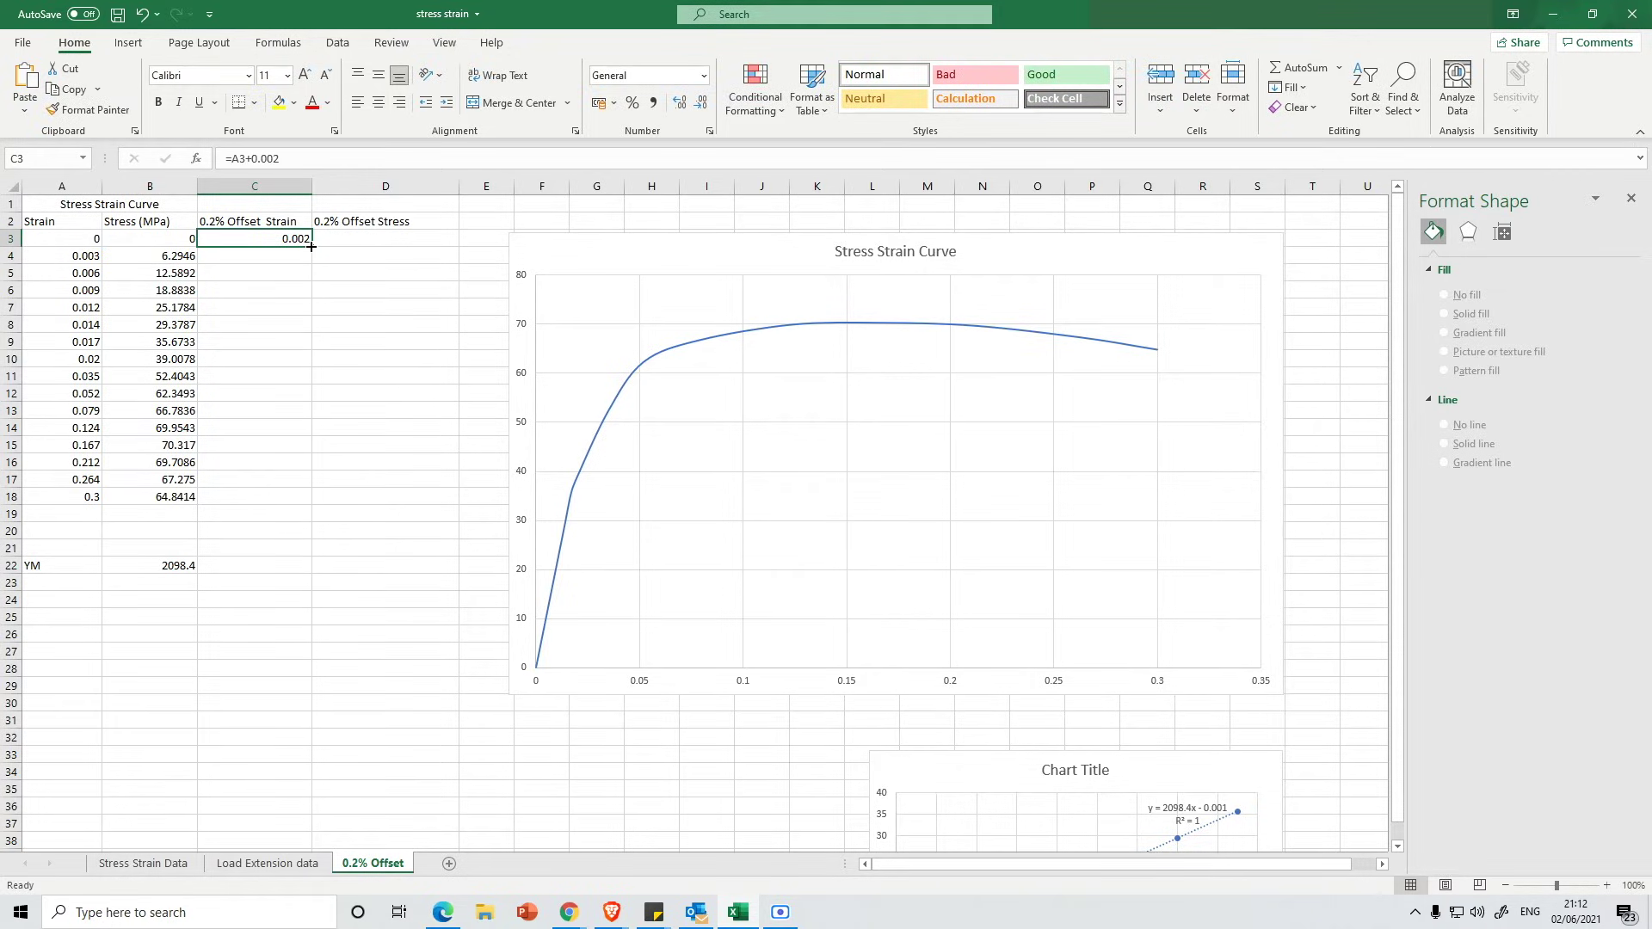
{"action": "left_click_drag", "start_coordinate": [312, 247], "coordinate": [286, 501]}
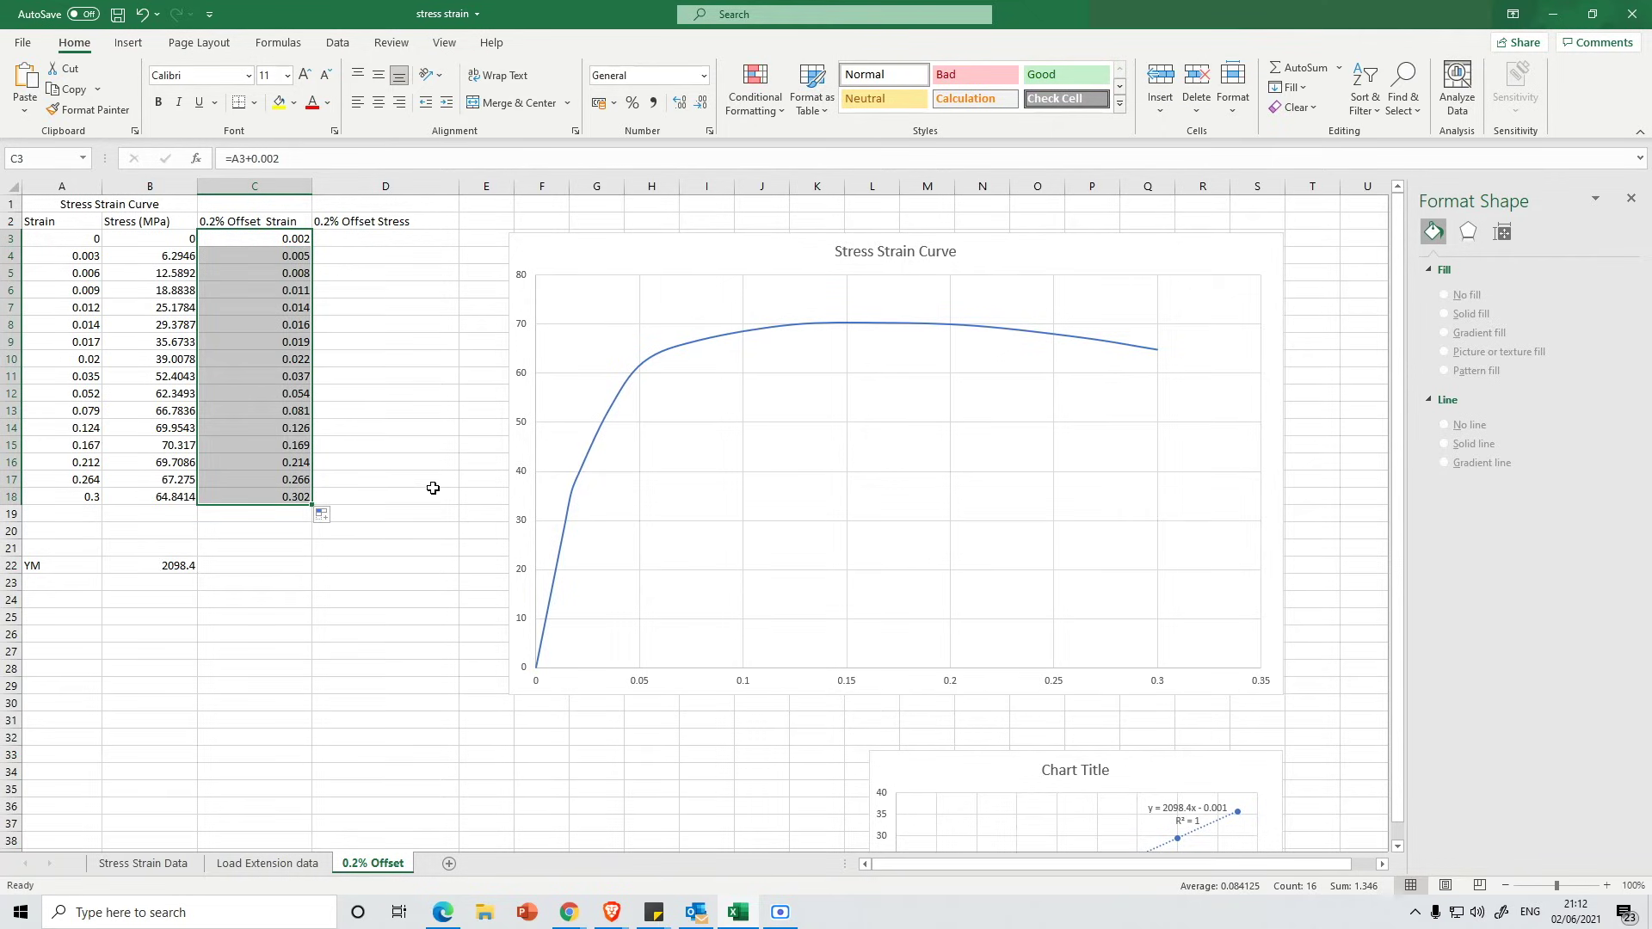
{"action": "left_click", "coordinate": [394, 247]}
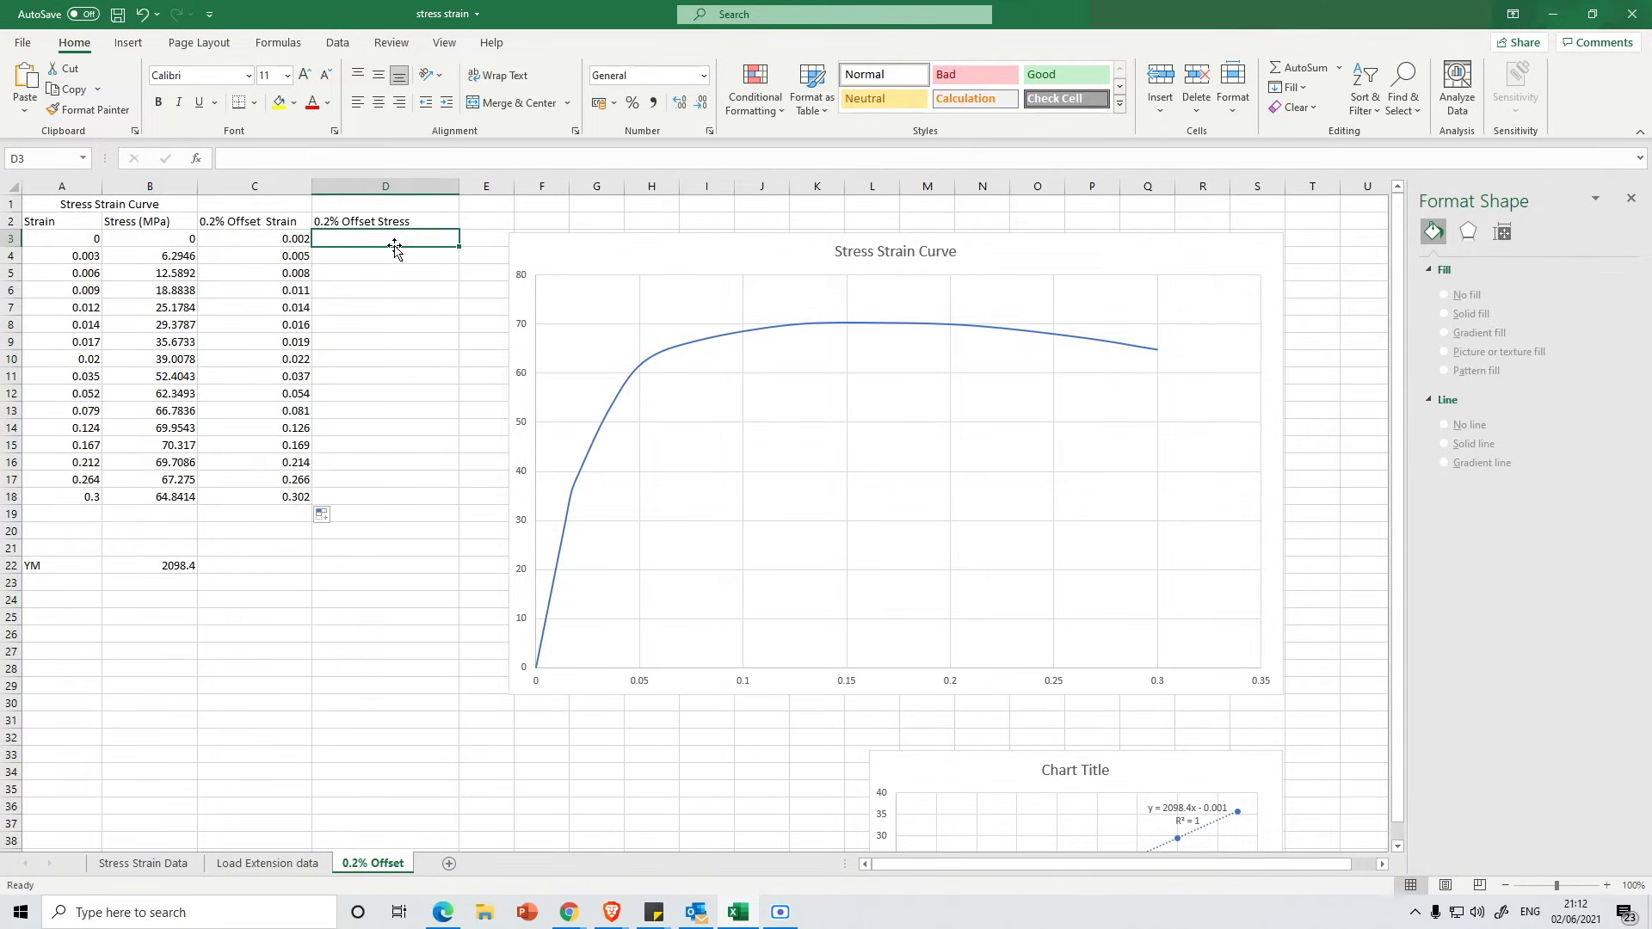
Begin the offset stress formula in D3 as =A3
{"action": "type", "text": "="}
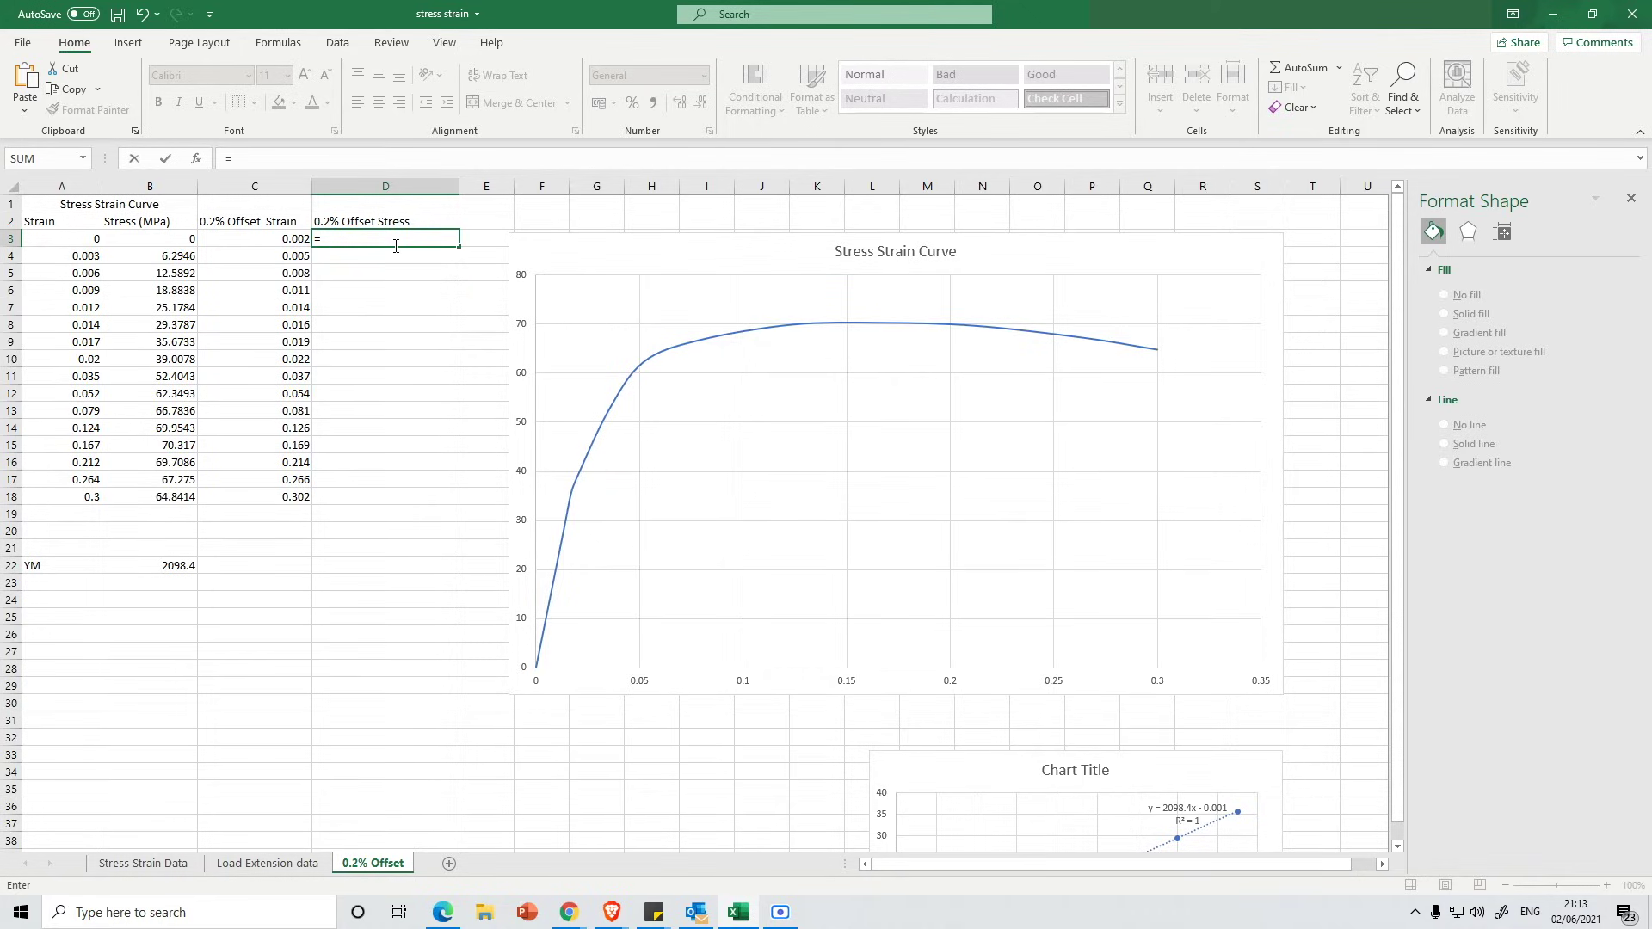
{"action": "left_click", "coordinate": [66, 240]}
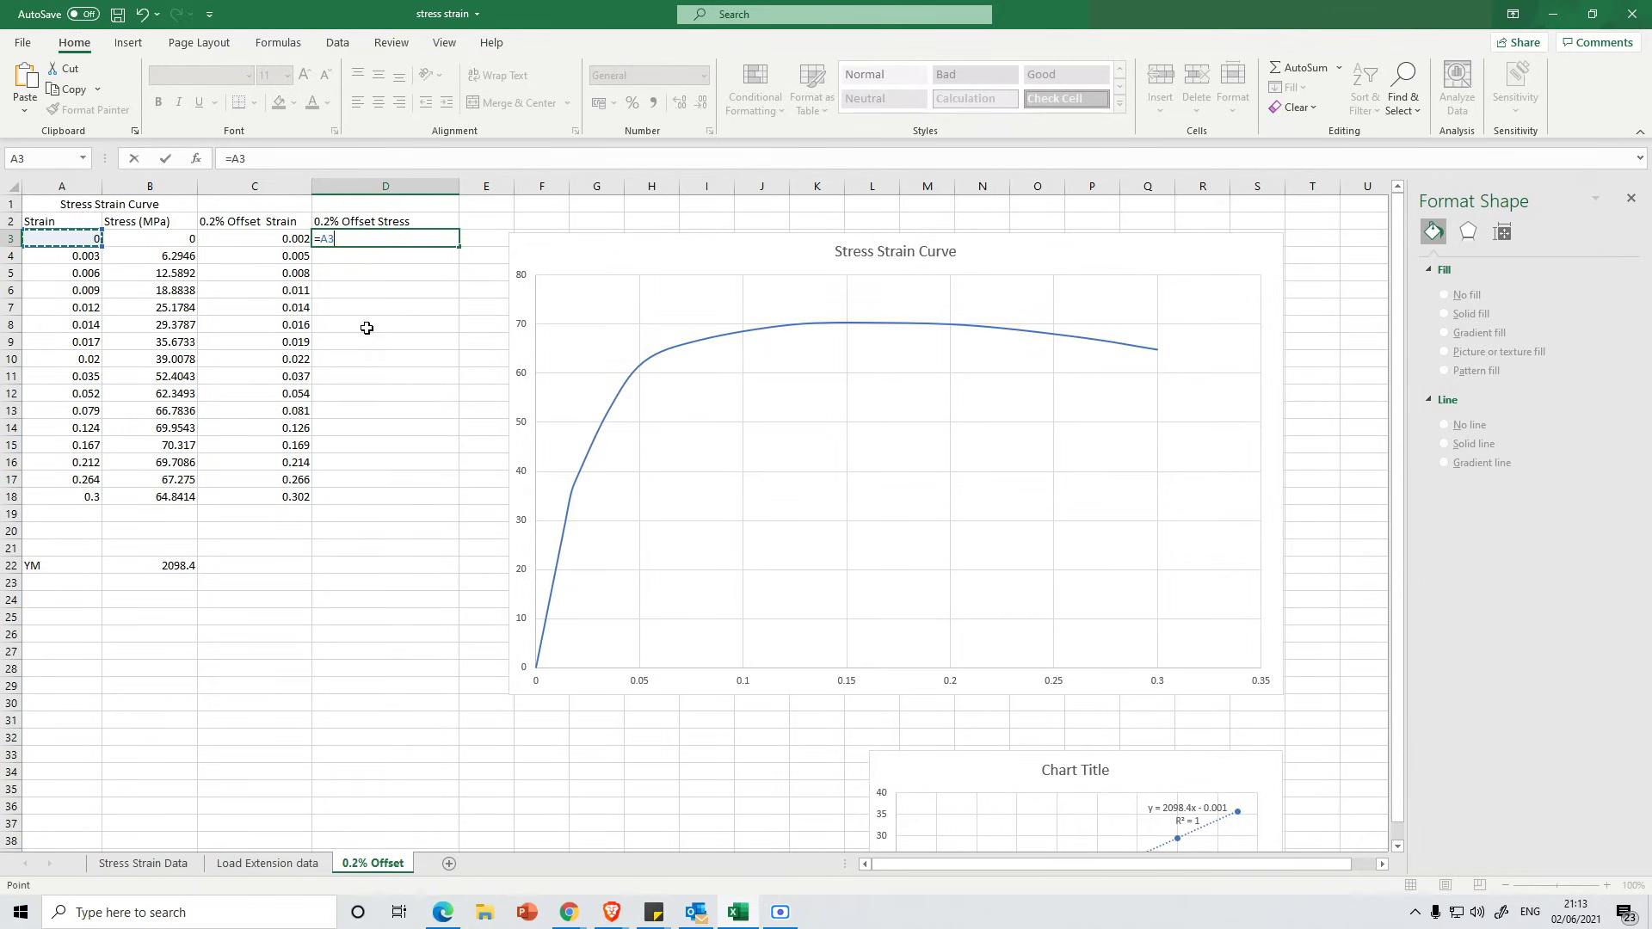
Complete D3 as =A3*$B$22 and fill it down to D18, giving 0 to 629.52
{"action": "type", "text": "*"}
{"action": "left_click", "coordinate": [172, 563]}
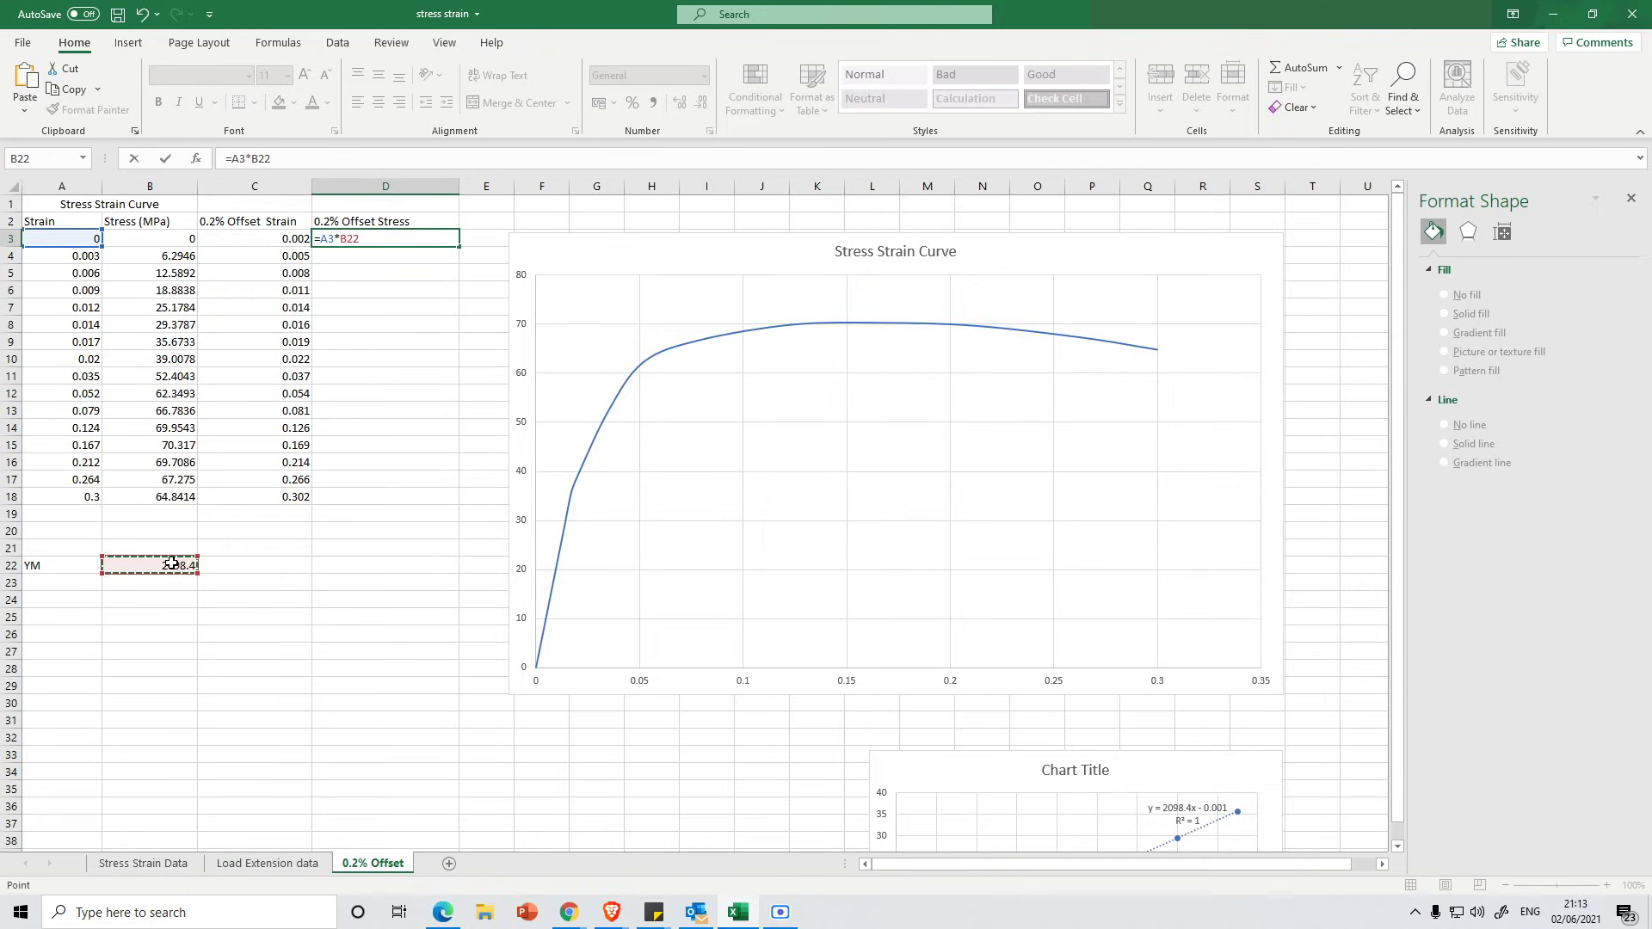
{"action": "left_click", "coordinate": [273, 160]}
{"action": "key", "text": "F4"}
{"action": "key", "text": "Return"}
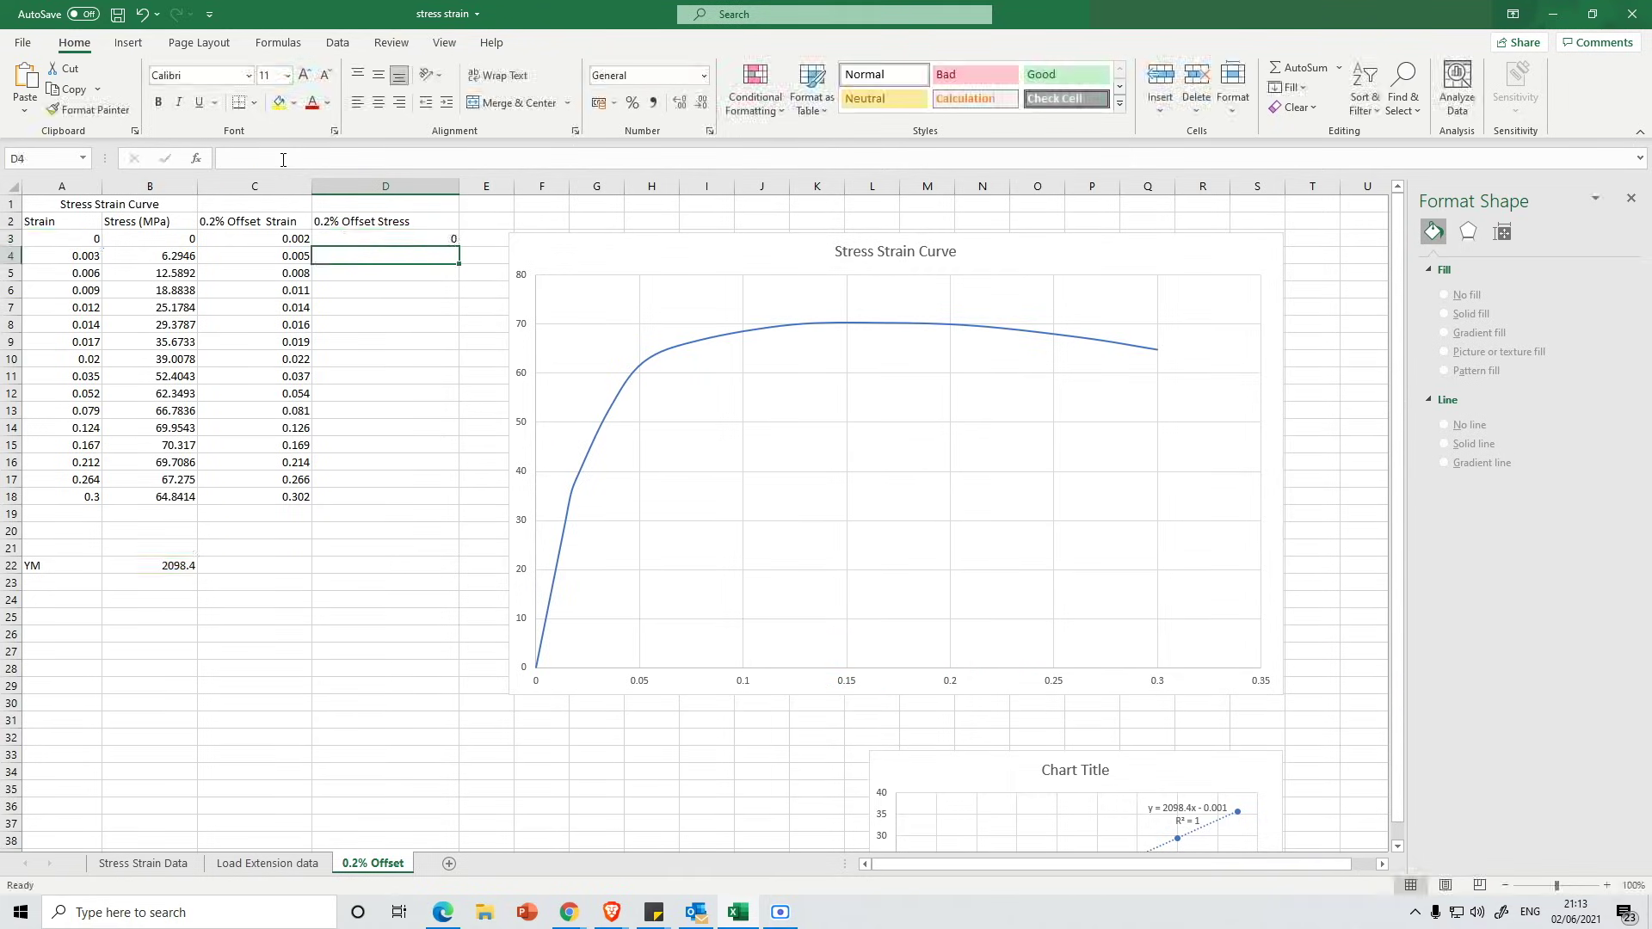
{"action": "left_click", "coordinate": [433, 240]}
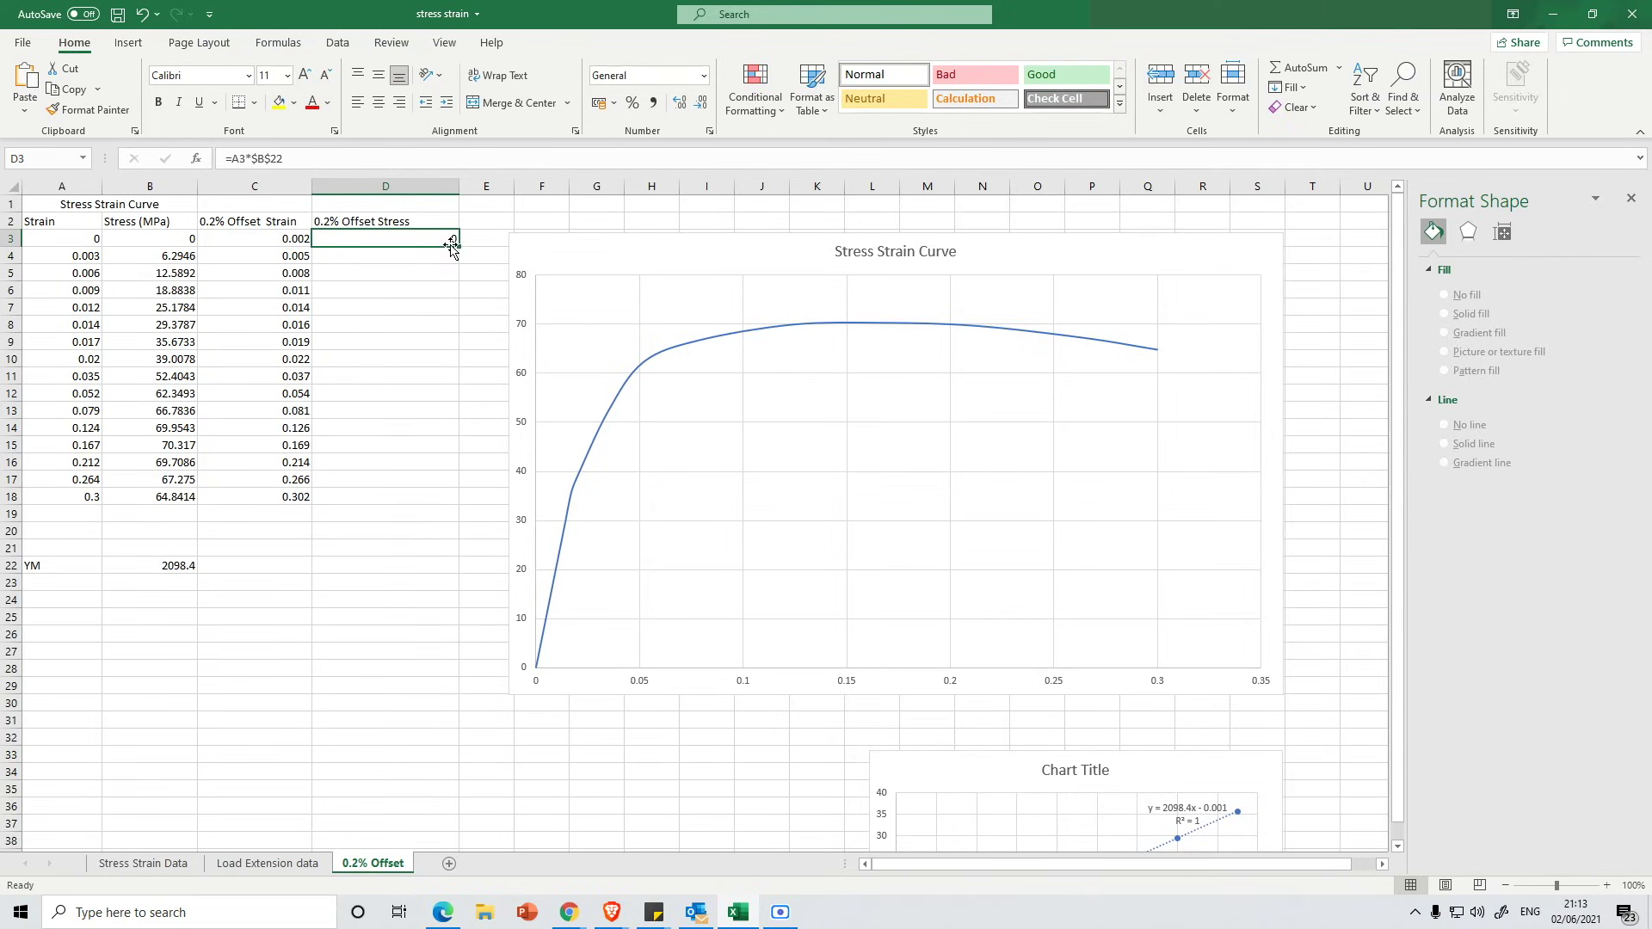
{"action": "left_click_drag", "start_coordinate": [458, 244], "coordinate": [433, 501]}
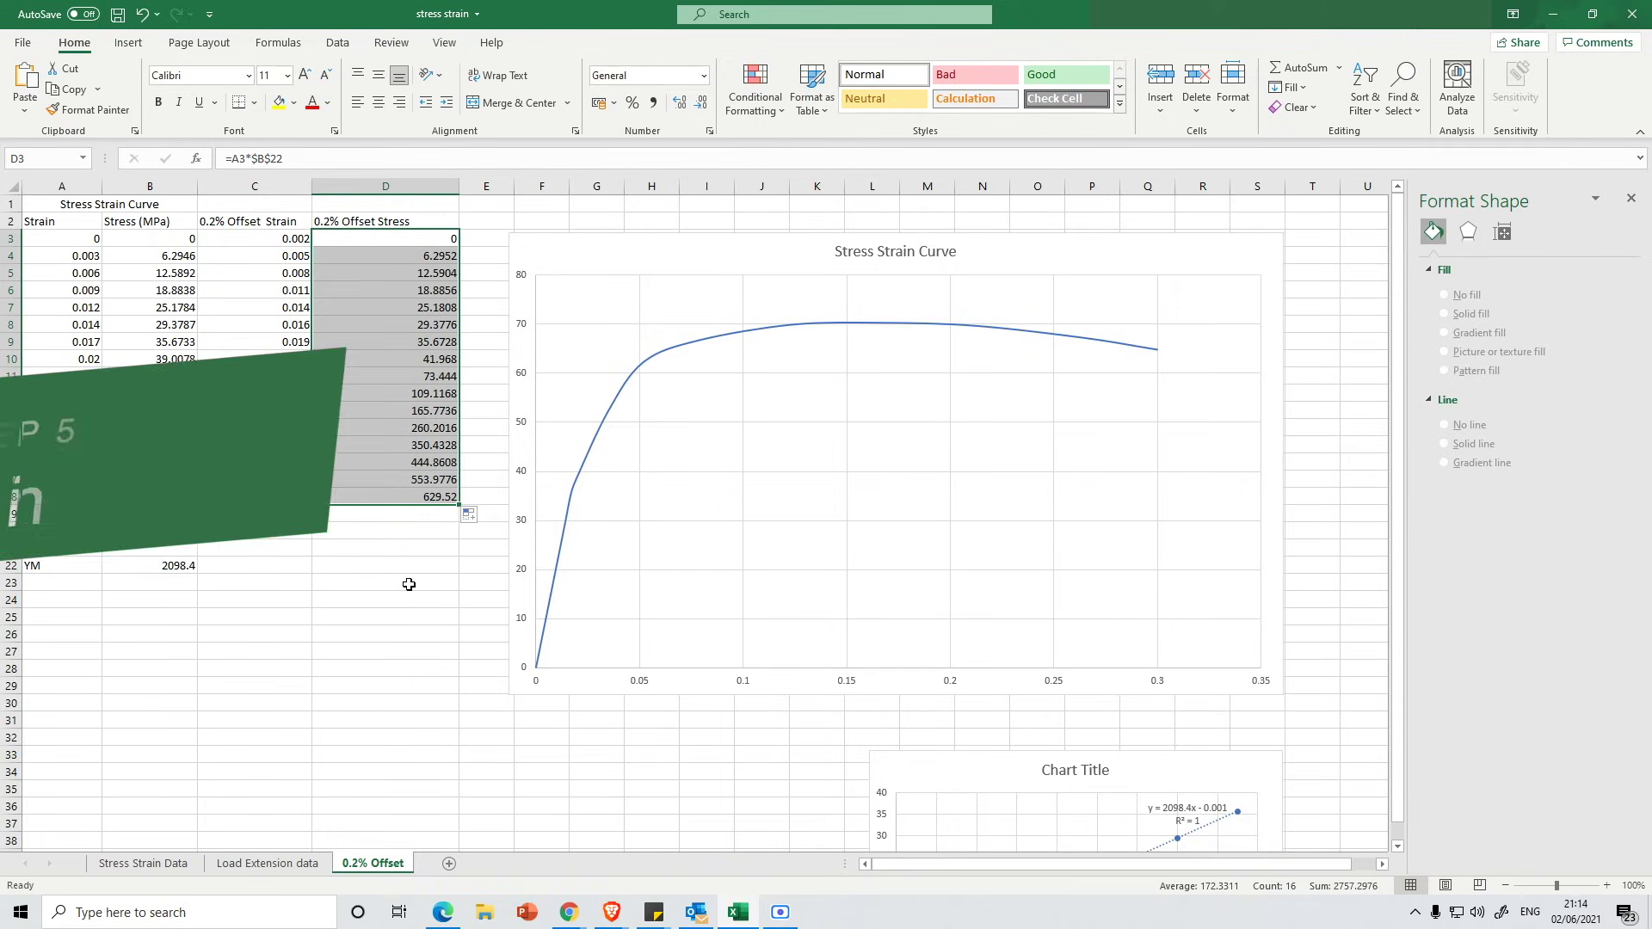
From the stress-strain chart's Select Data dialog, add a new series named 'Offset'
{"action": "left_click", "coordinate": [409, 584]}
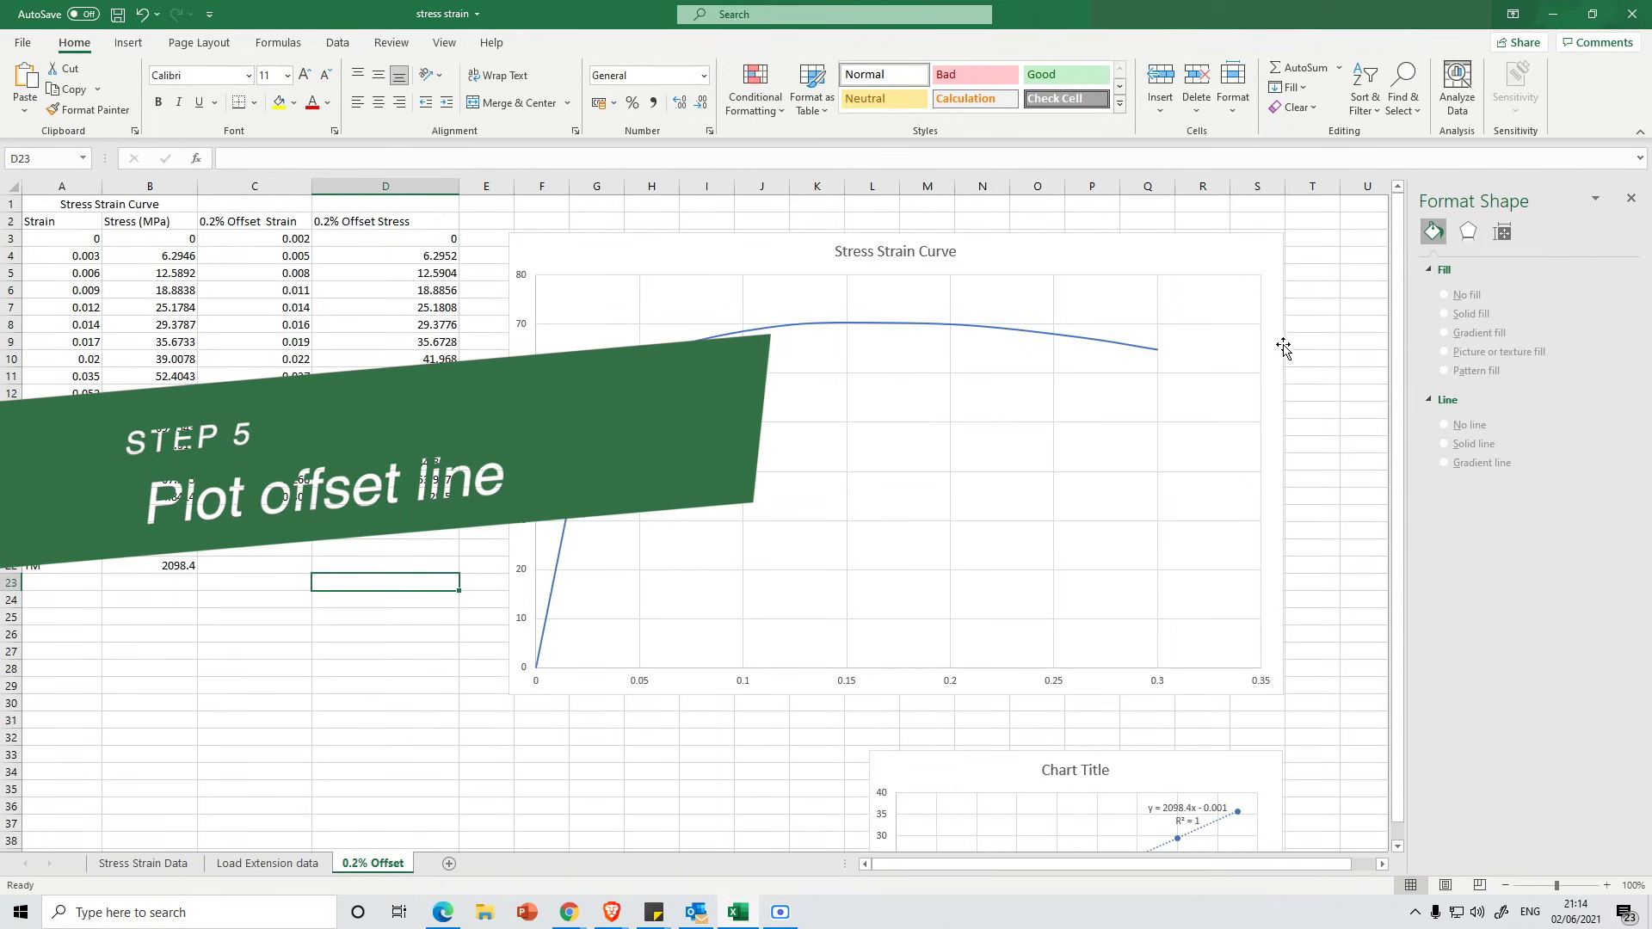
{"action": "left_click", "coordinate": [1115, 252]}
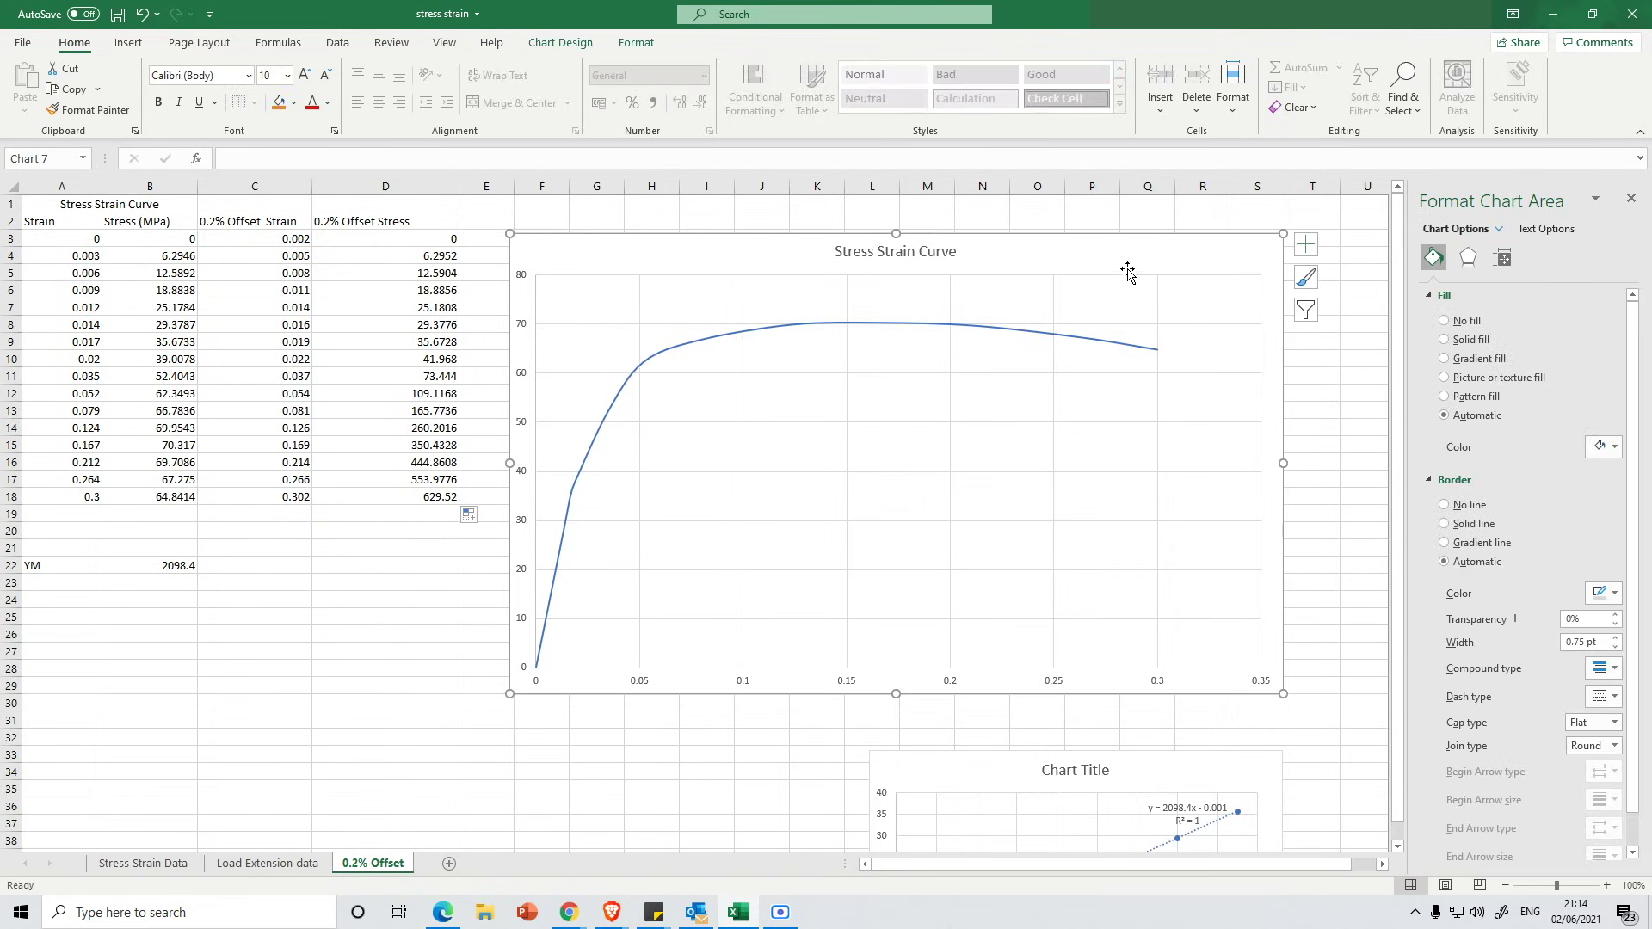
{"action": "right_click", "coordinate": [1124, 255]}
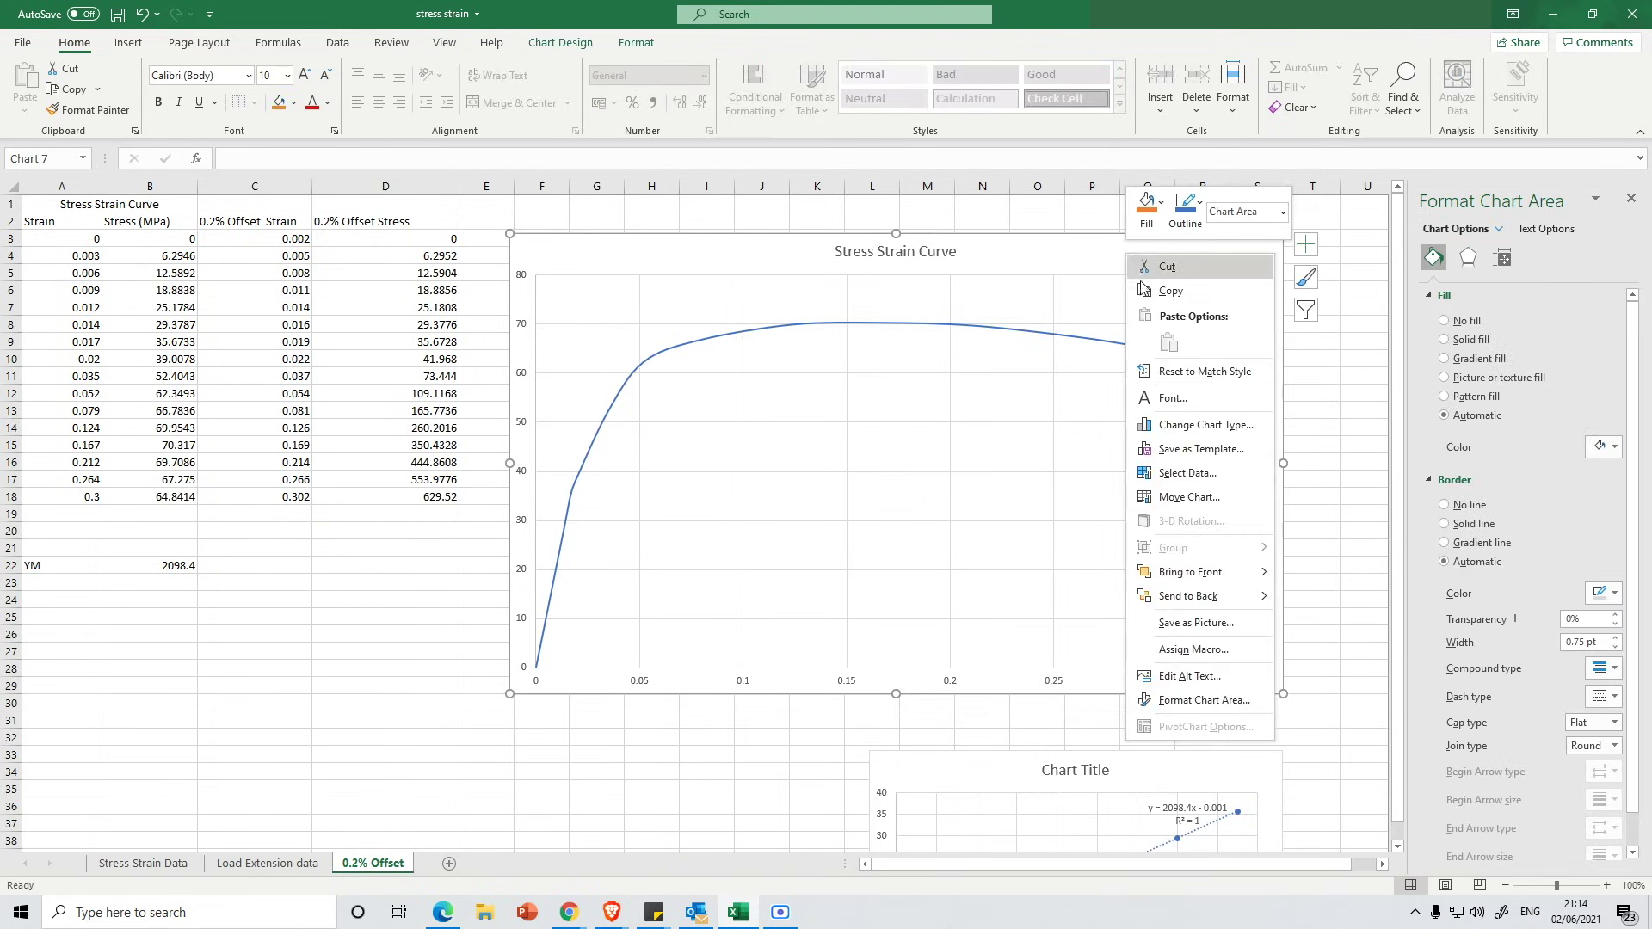
{"action": "left_click", "coordinate": [1191, 473]}
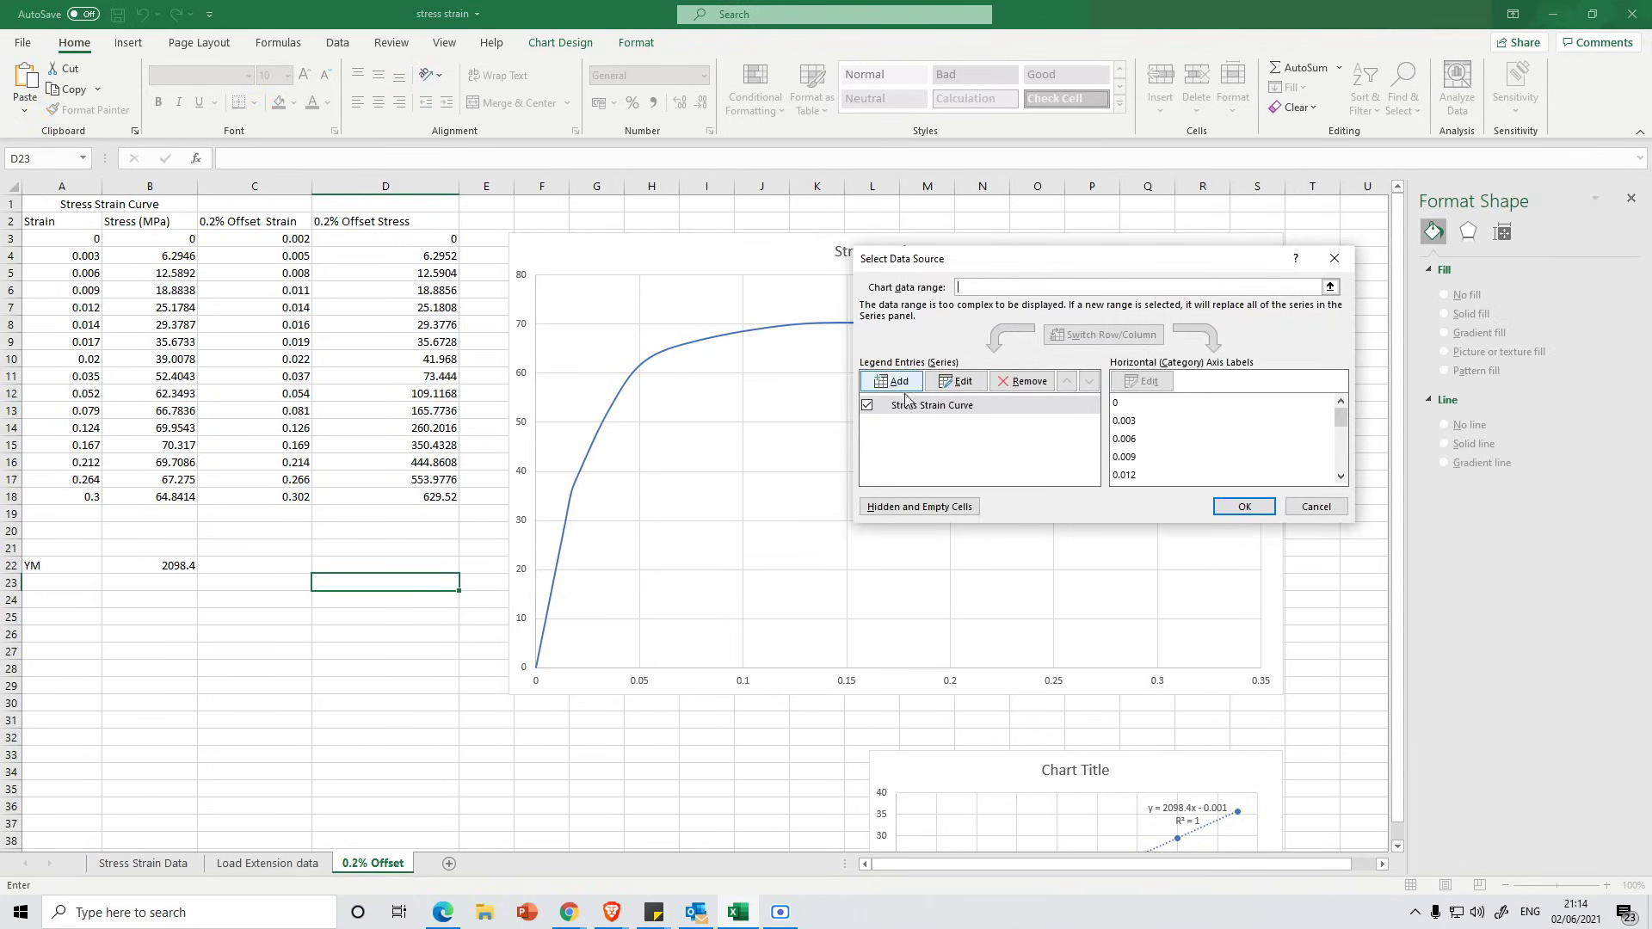
{"action": "left_click", "coordinate": [903, 384]}
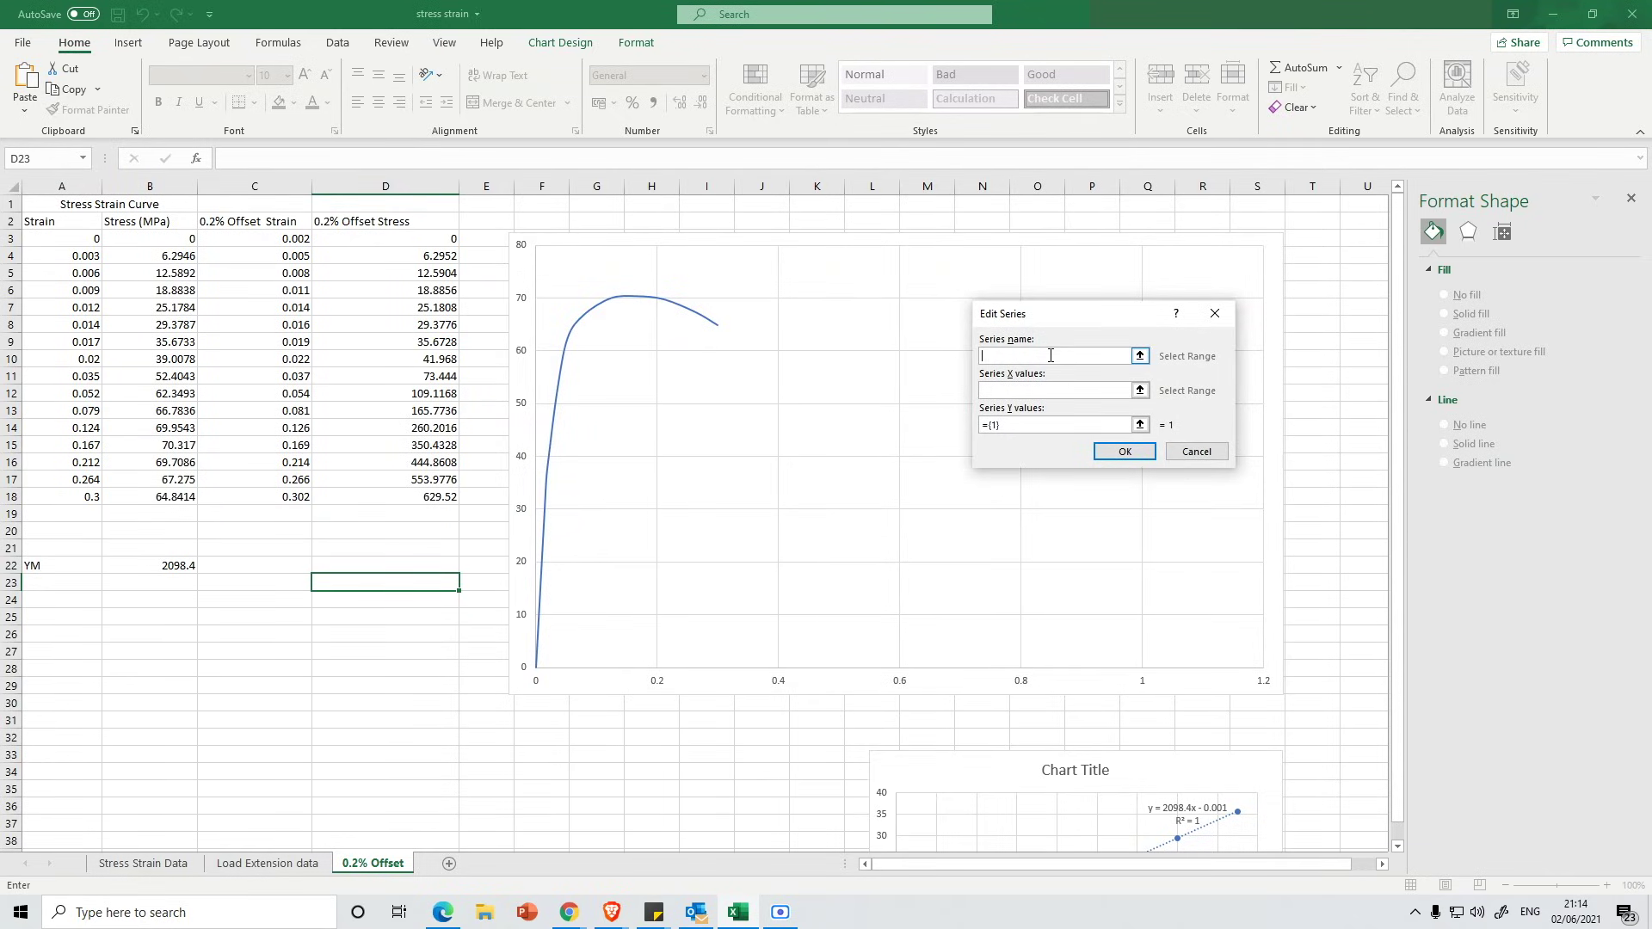
{"action": "type", "text": "Offset"}
Set the Offset series X values to C3:C10 and Y values to D3:D10, then confirm
{"action": "left_click", "coordinate": [1139, 389]}
{"action": "left_click_drag", "start_coordinate": [271, 240], "coordinate": [272, 364]}
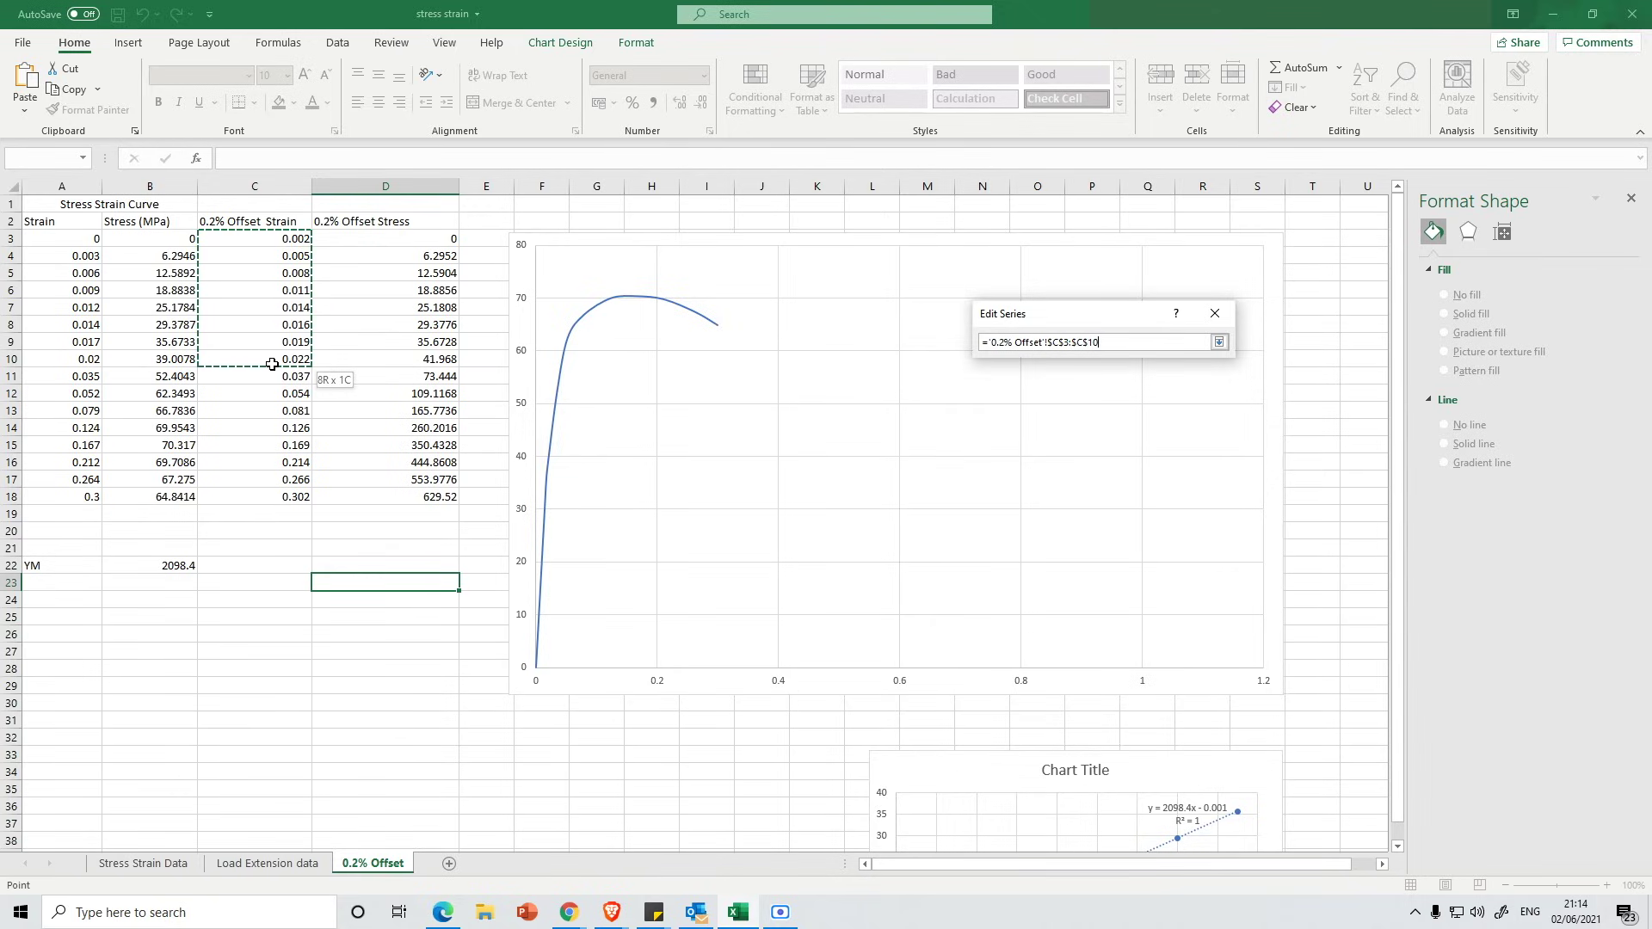
{"action": "left_click_drag", "start_coordinate": [272, 364], "coordinate": [272, 364]}
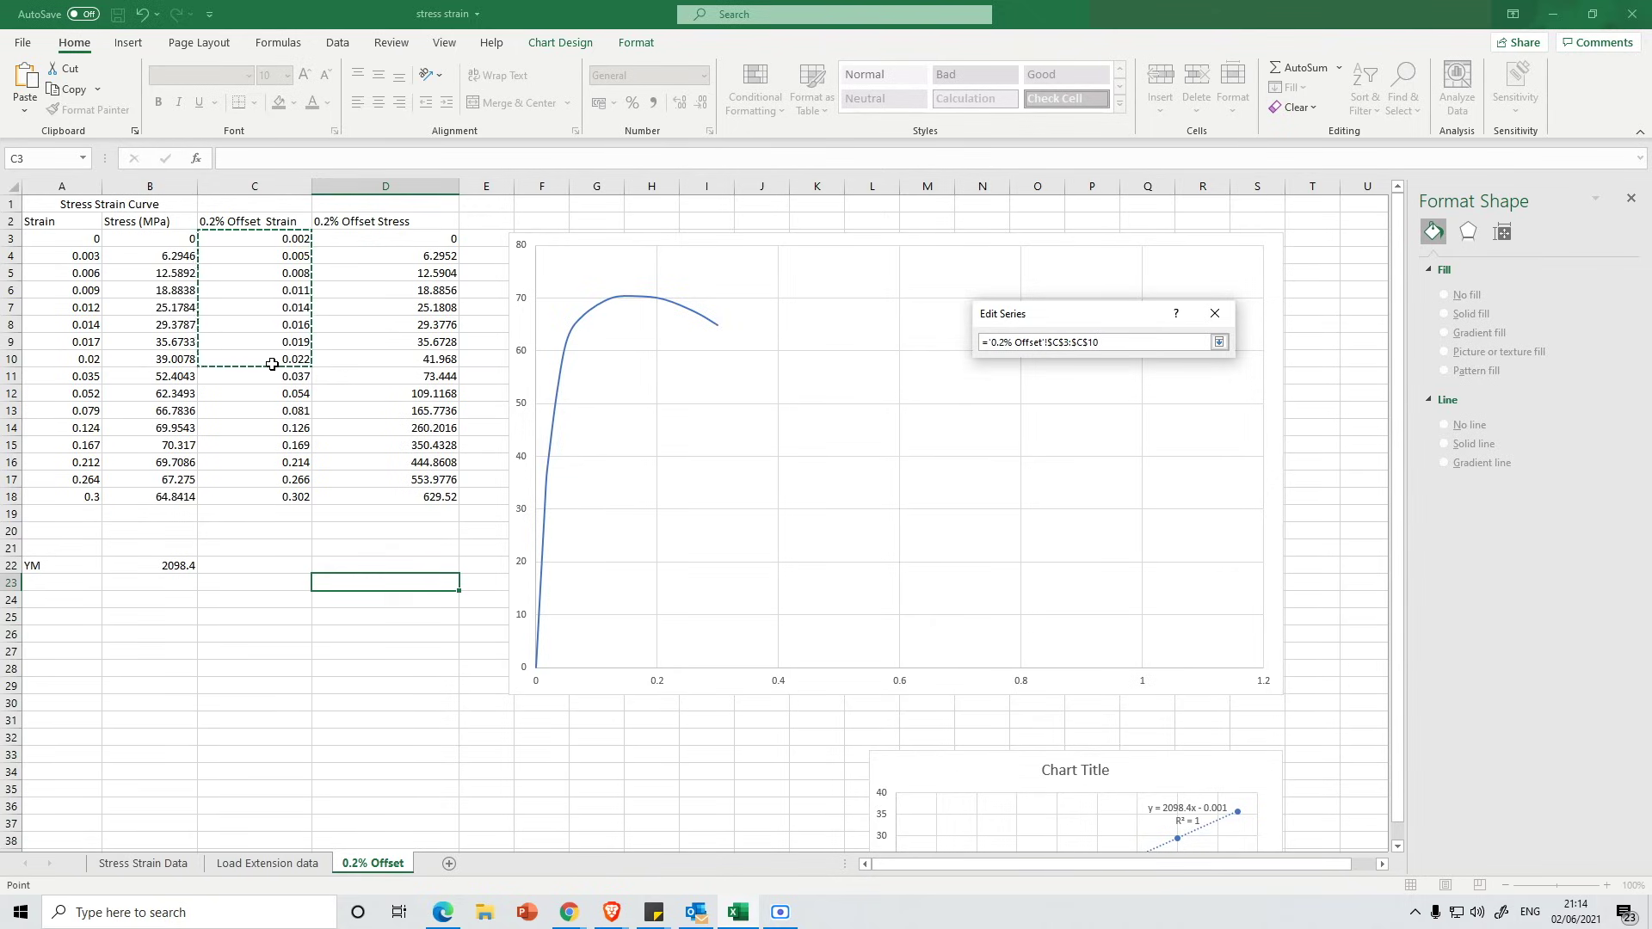
{"action": "left_click", "coordinate": [1220, 344]}
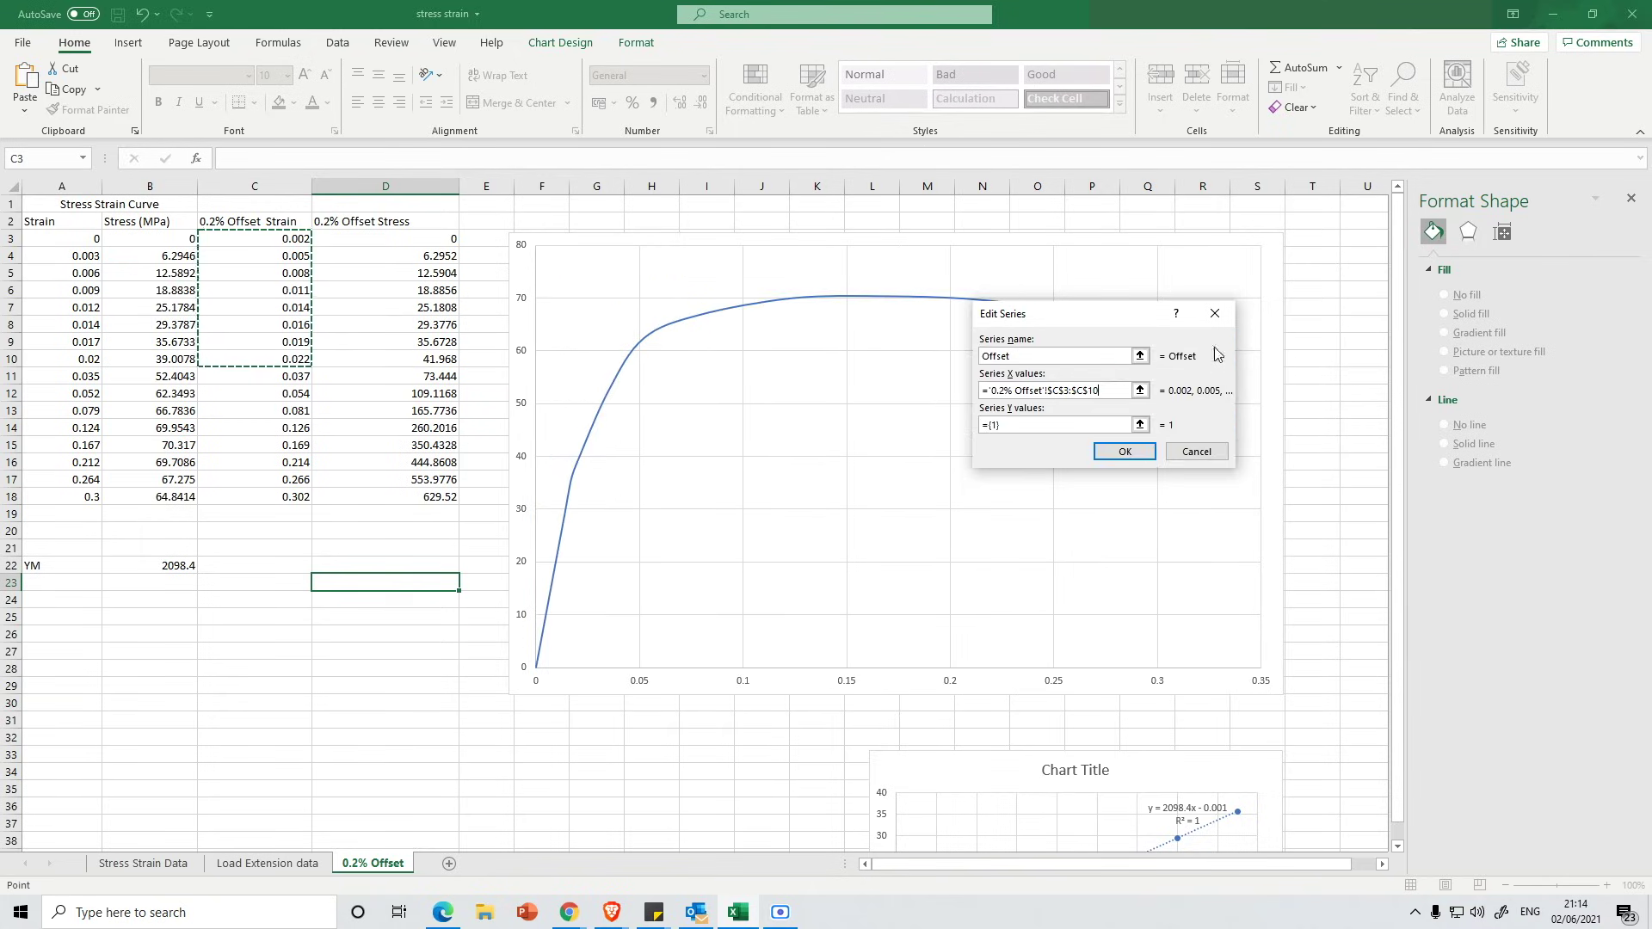
{"action": "left_click", "coordinate": [1140, 425]}
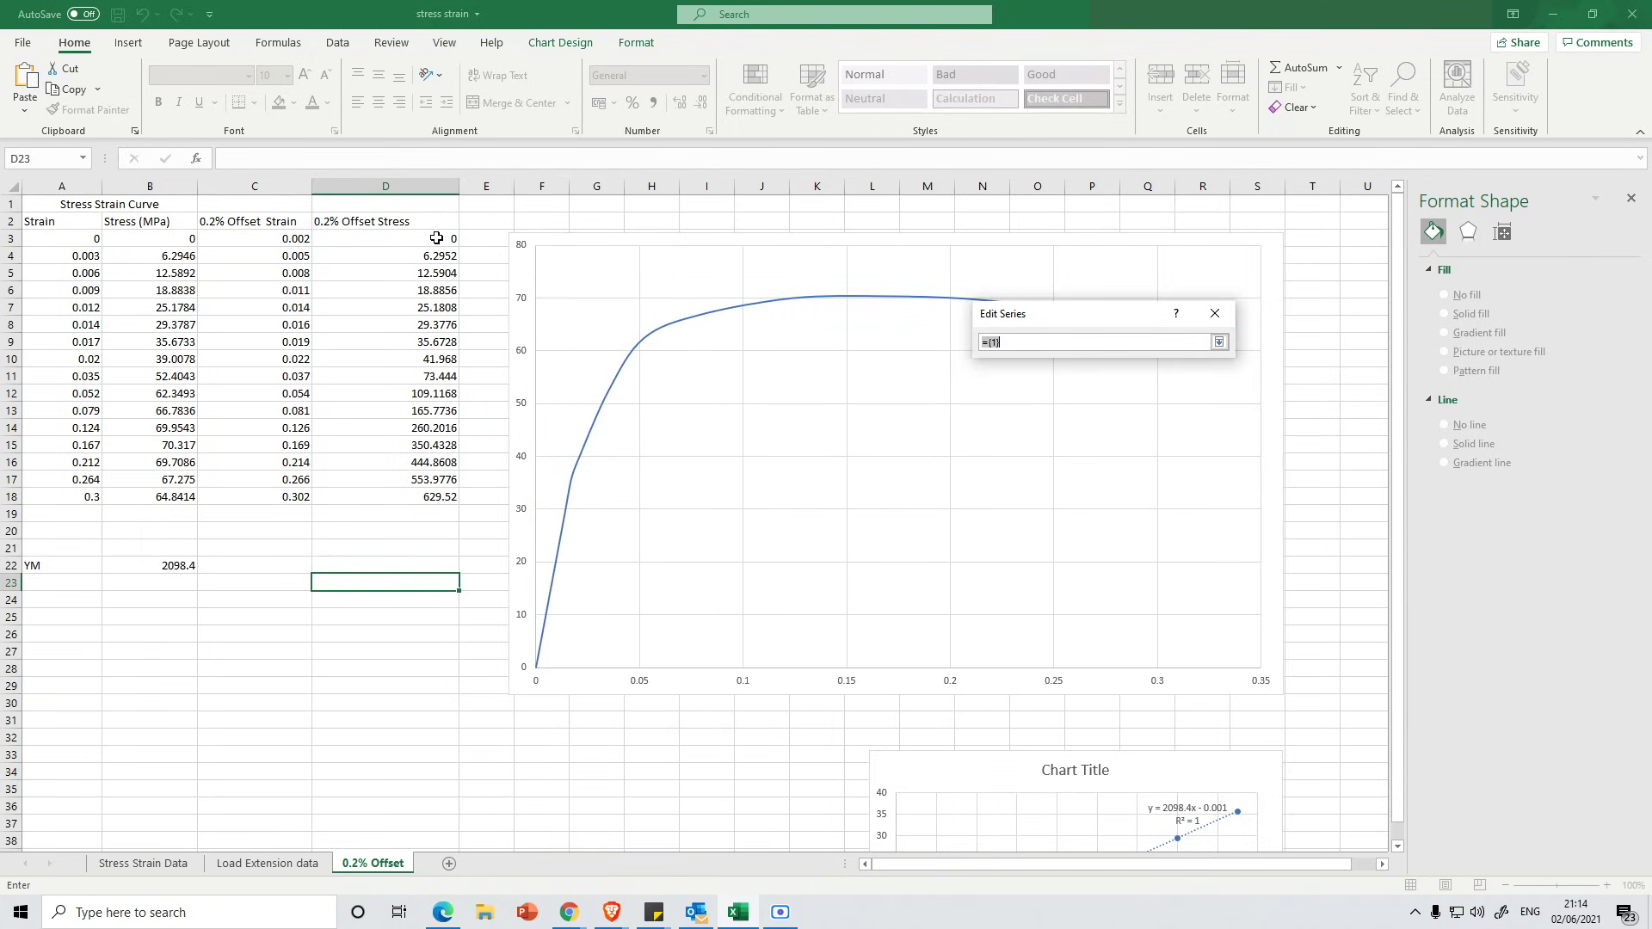
{"action": "left_click_drag", "start_coordinate": [434, 239], "coordinate": [434, 357]}
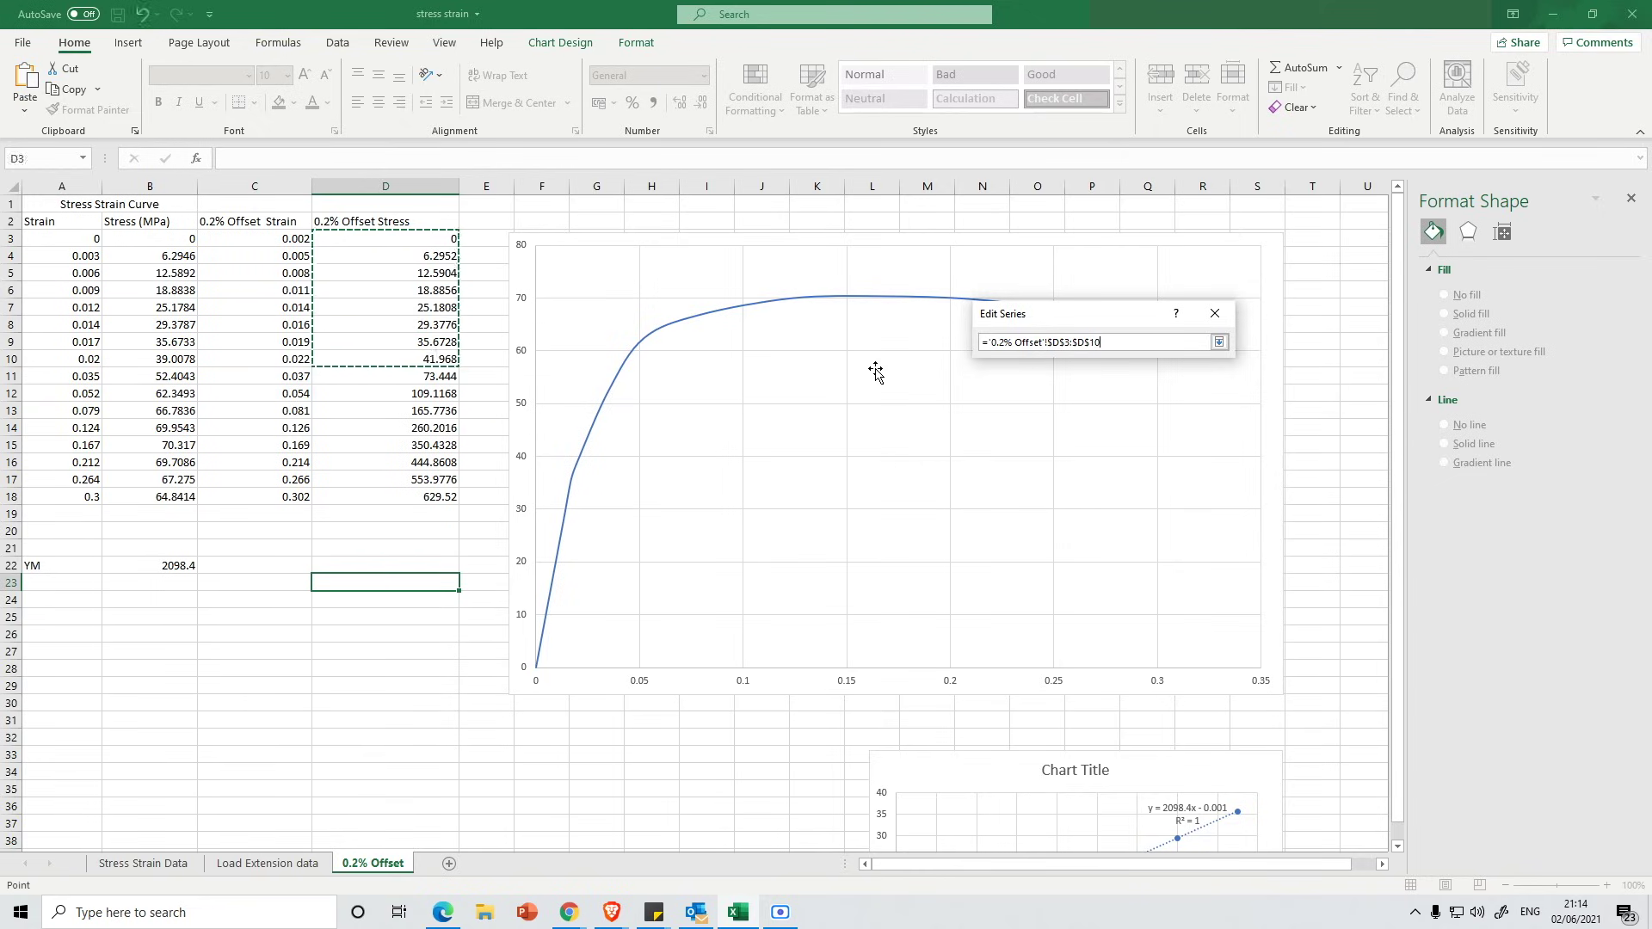
{"action": "left_click", "coordinate": [1218, 343]}
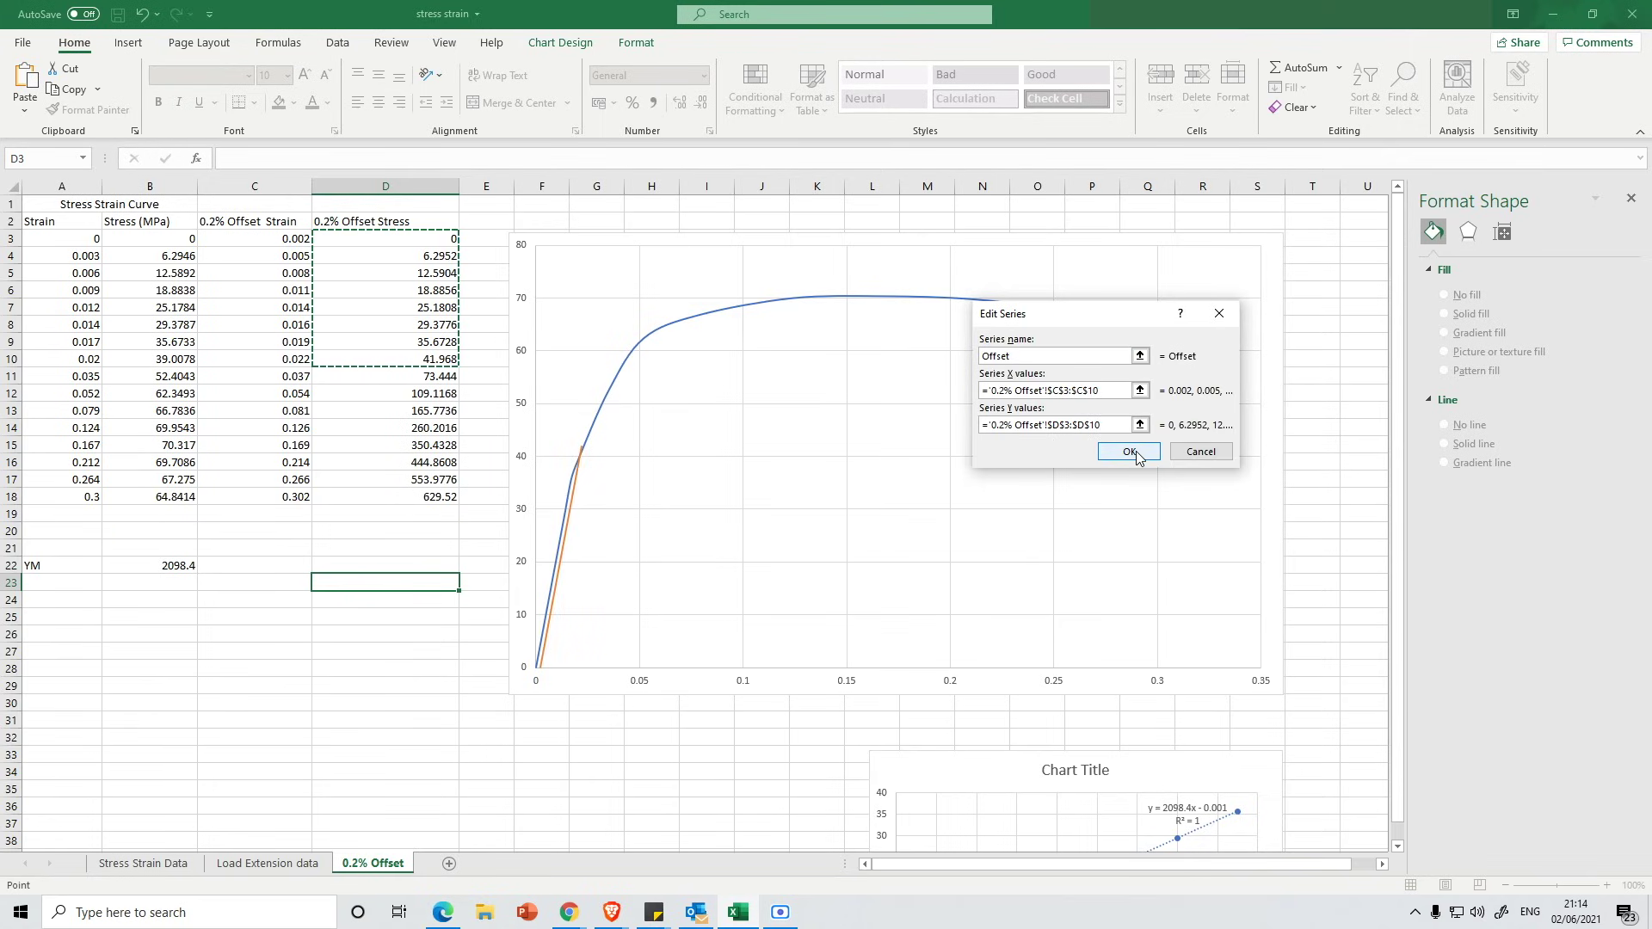
{"action": "left_click", "coordinate": [1139, 448]}
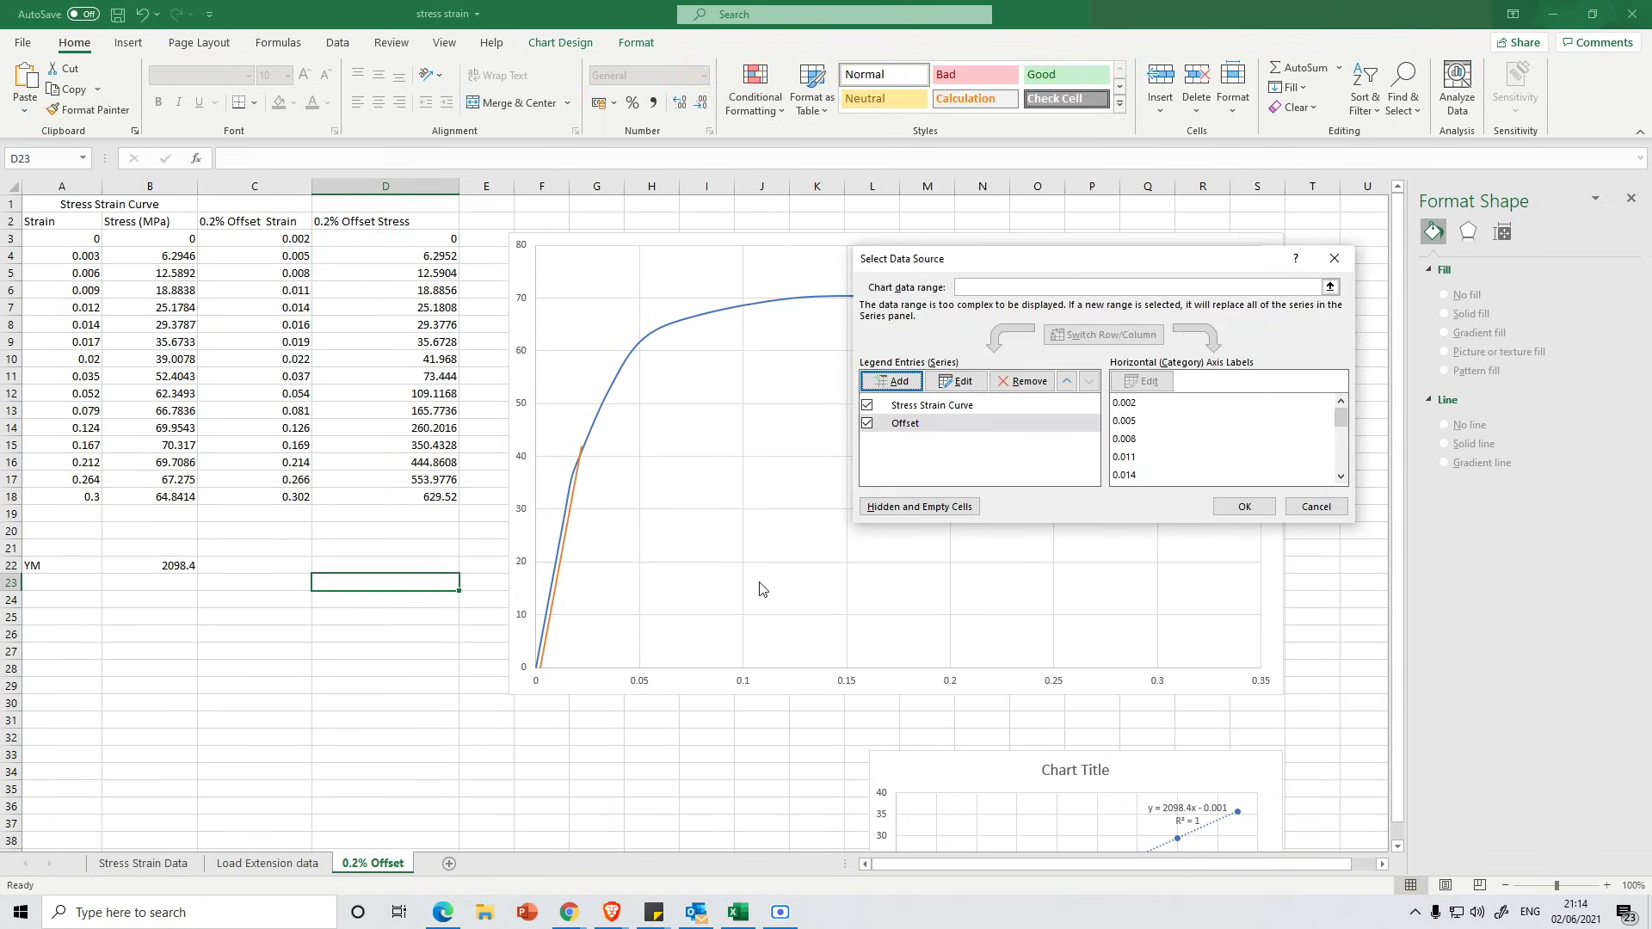
{"action": "left_click", "coordinate": [1244, 507]}
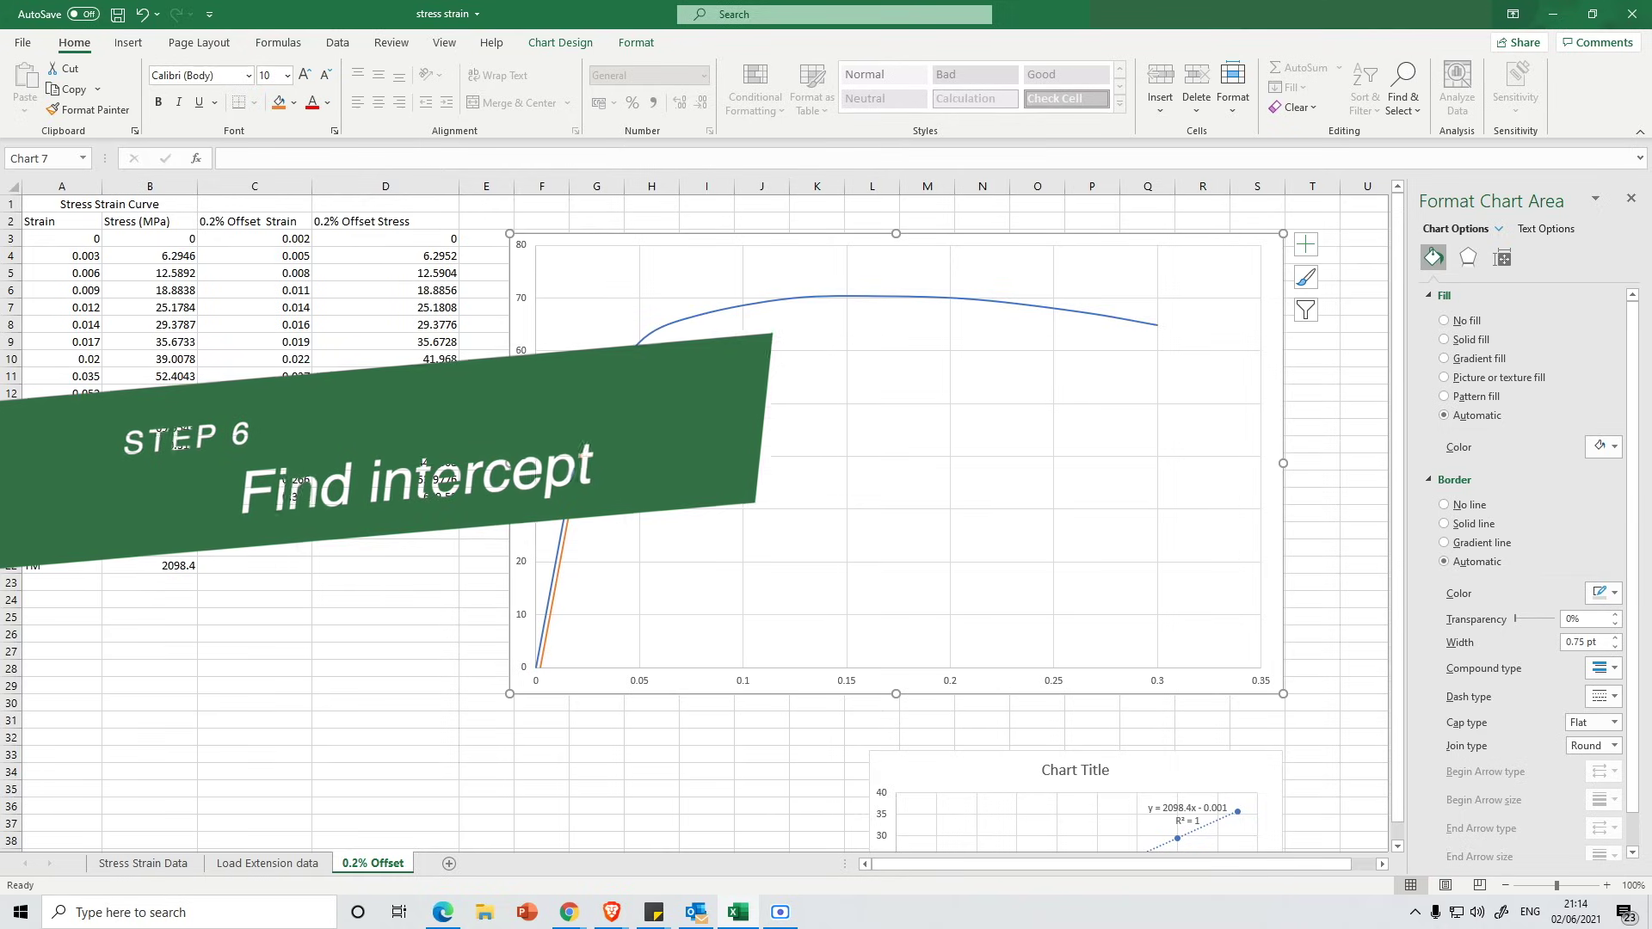
Drag the stress-strain chart to the sheet's top-left and stretch its bottom-right corner outward
{"action": "left_click_drag", "start_coordinate": [612, 245], "coordinate": [127, 207]}
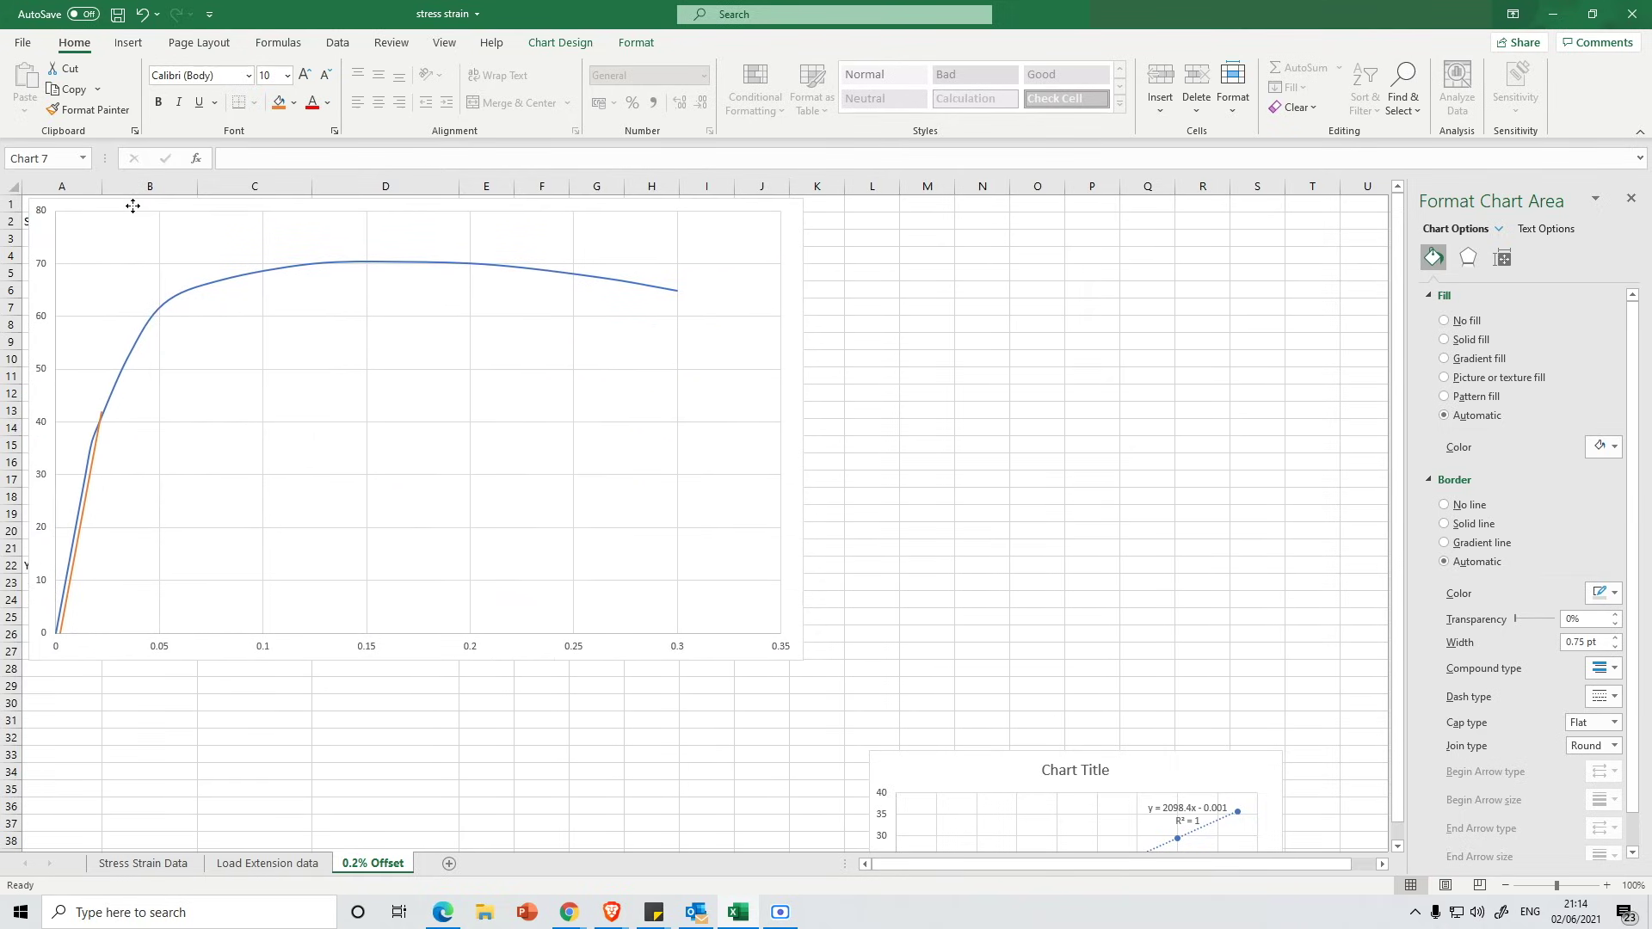
{"action": "left_click_drag", "start_coordinate": [799, 665], "coordinate": [1363, 845]}
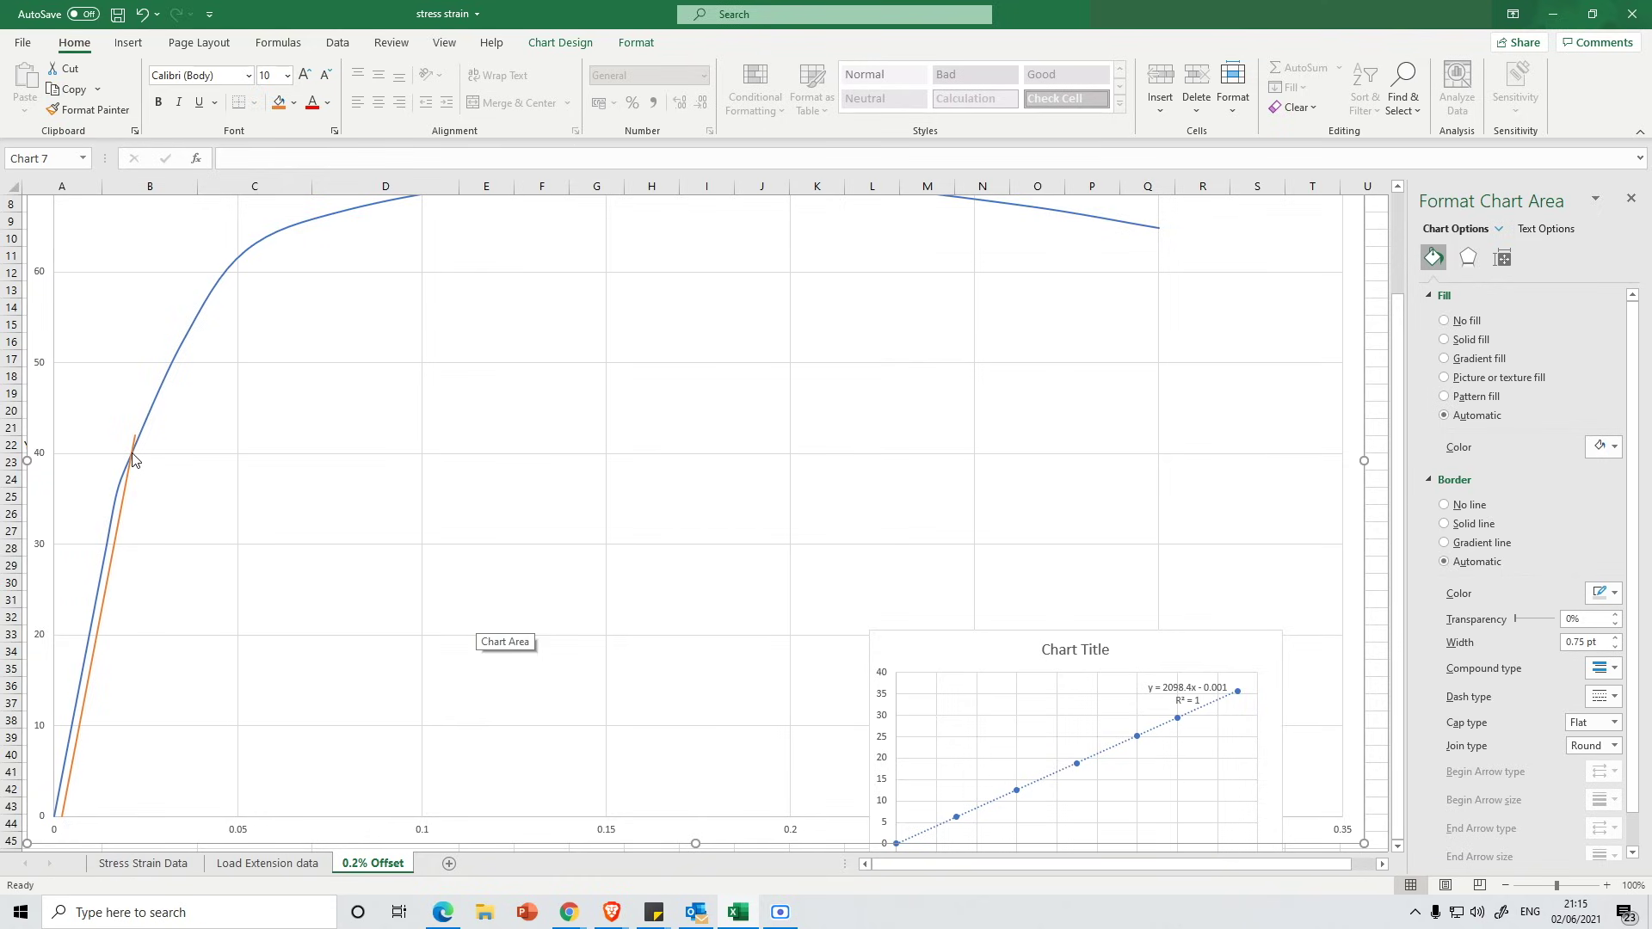
Zoom to 130% and read the Offset line's top point at strain 0.022, stress 41.968 MPa
{"action": "mouse_move", "coordinate": [134, 458]}
{"action": "scroll", "coordinate": [133, 457], "scroll_direction": "up", "scroll_amount": 2, "text": "ctrl"}
{"action": "scroll", "coordinate": [129, 454], "scroll_direction": "up", "scroll_amount": 2}
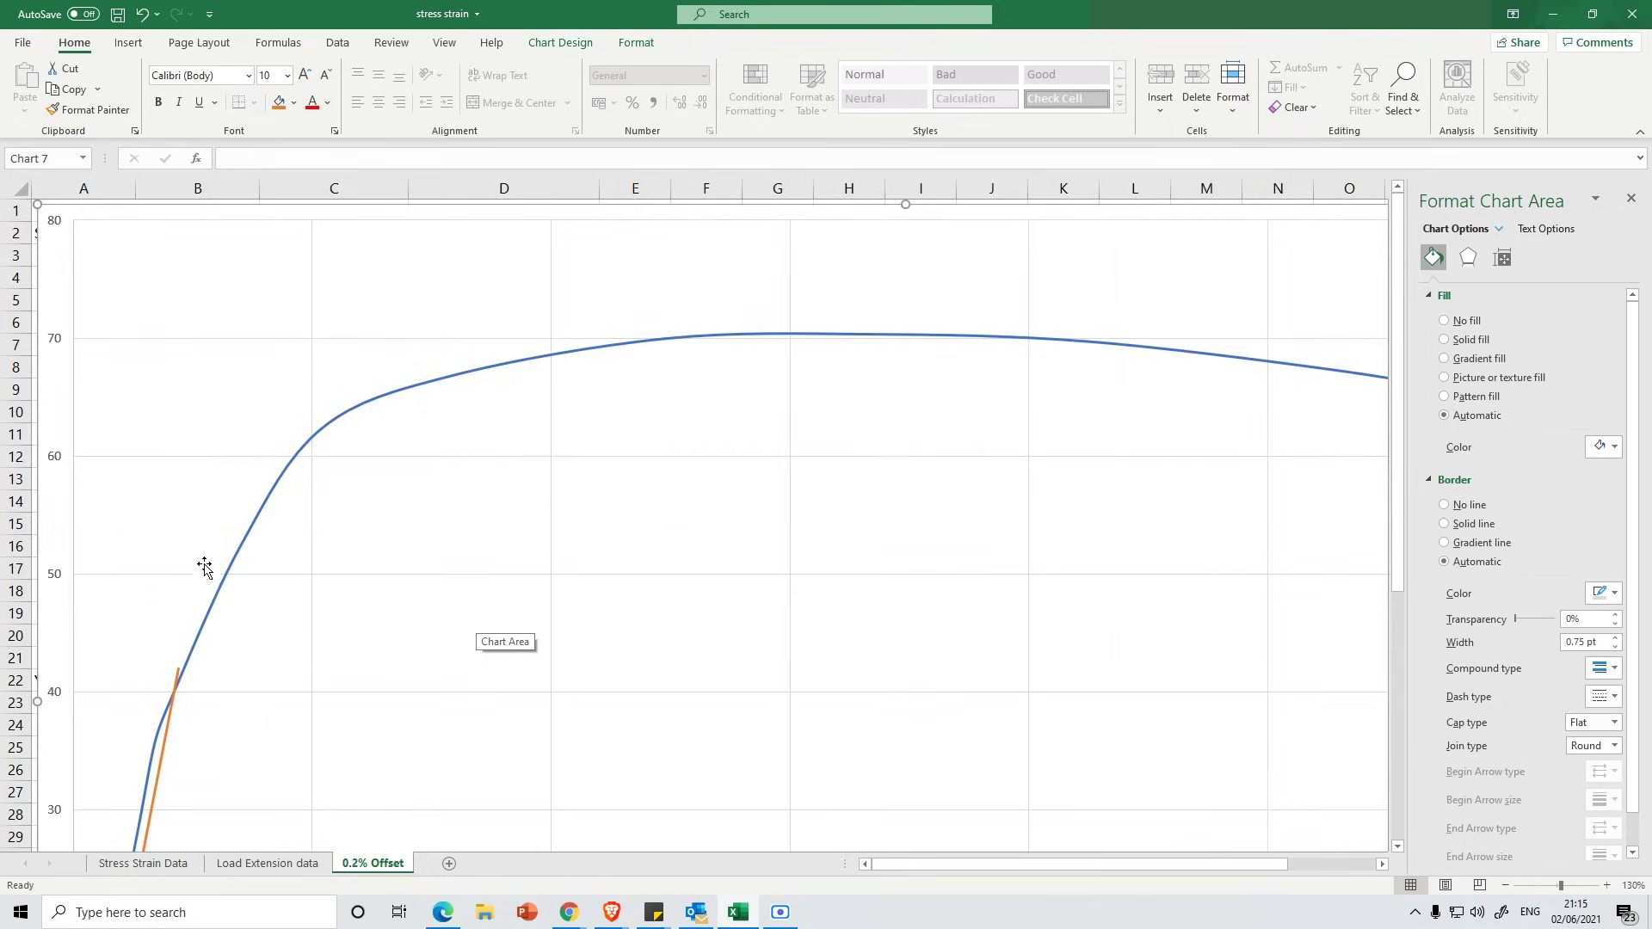
{"action": "scroll", "coordinate": [203, 561], "scroll_direction": "down", "scroll_amount": 1}
{"action": "mouse_move", "coordinate": [172, 631]}
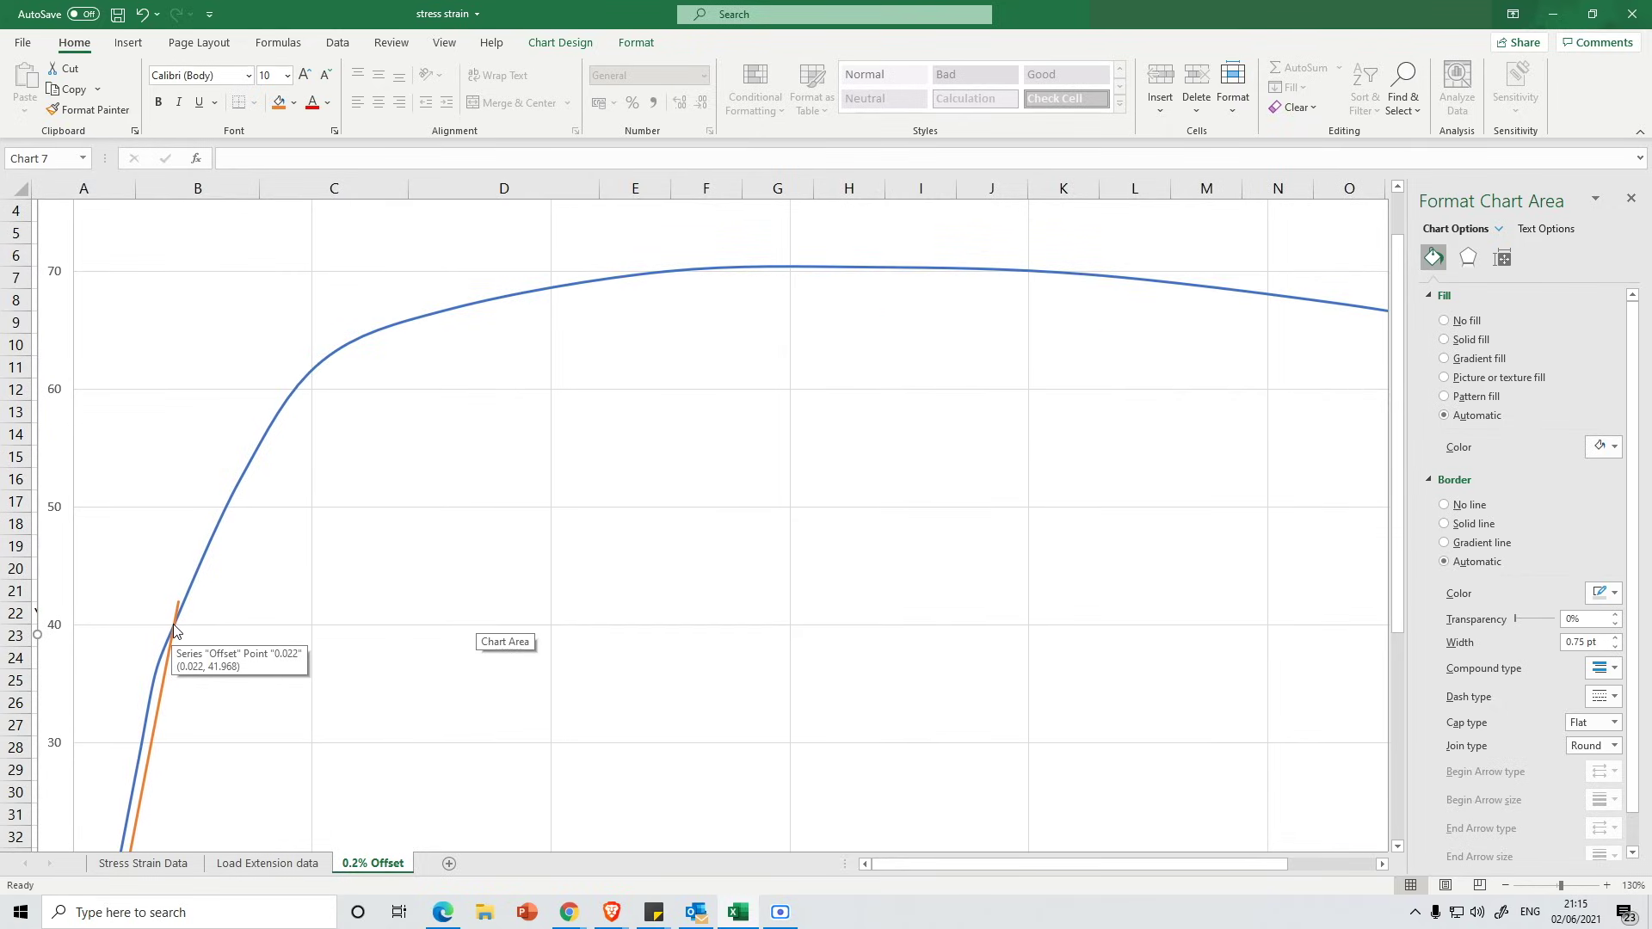